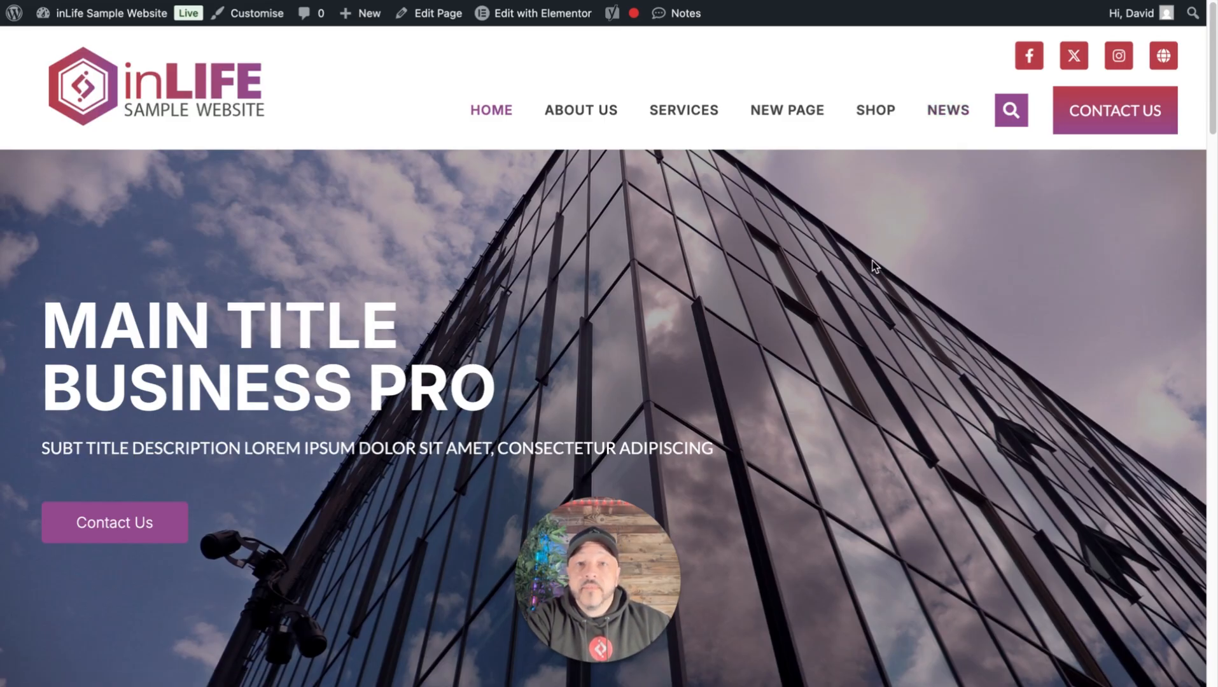
{"action": "scroll", "coordinate": [757, 353], "scroll_direction": "down", "scroll_amount": 5}
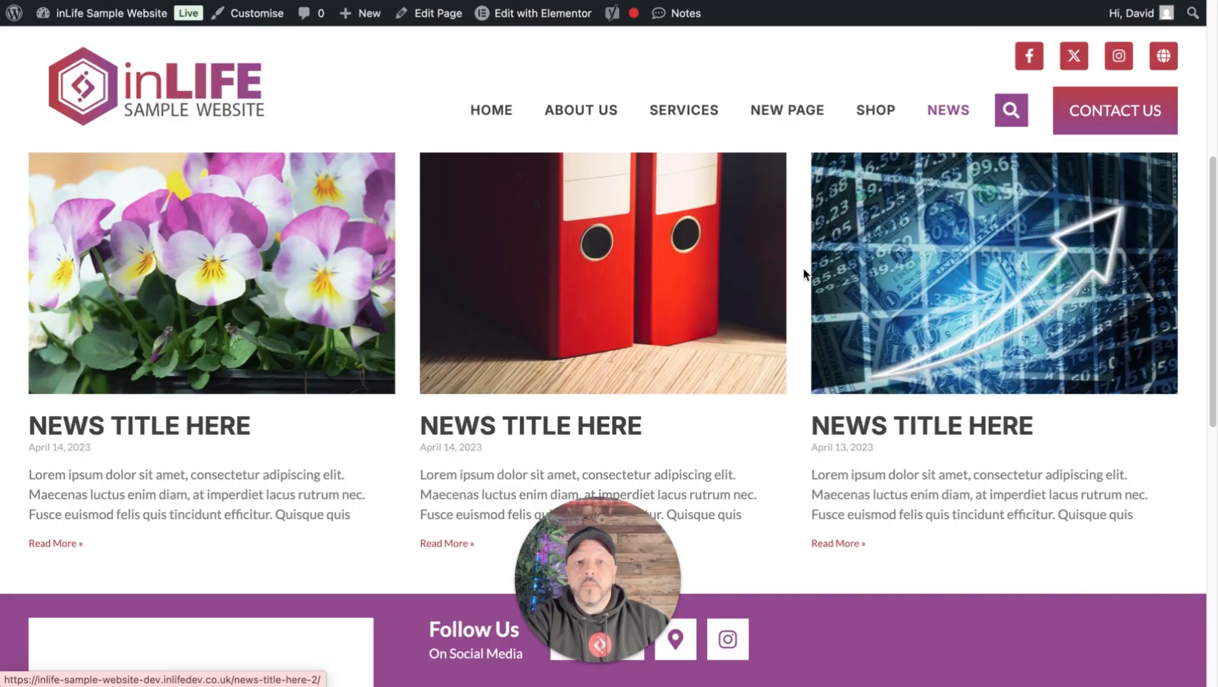
{"action": "scroll", "coordinate": [337, 280], "scroll_direction": "up", "scroll_amount": 1}
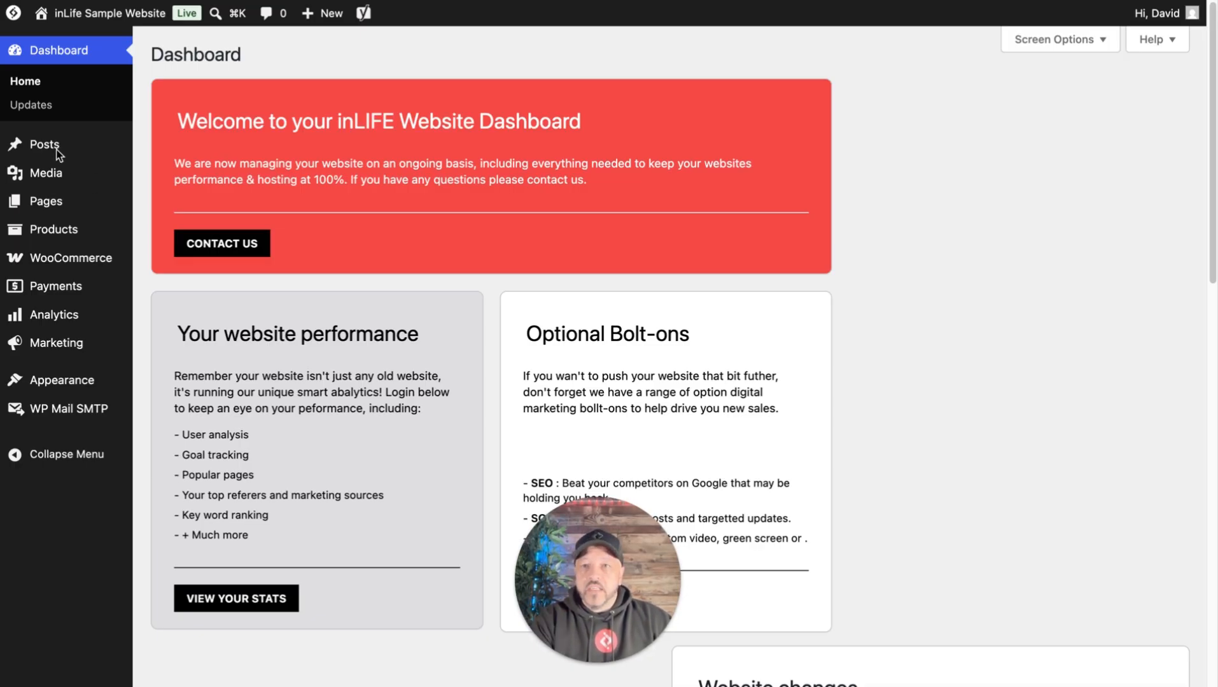
- Open the list of all posts and duplicate the most recent "News Title Here" post
{"action": "mouse_move", "coordinate": [47, 147]}
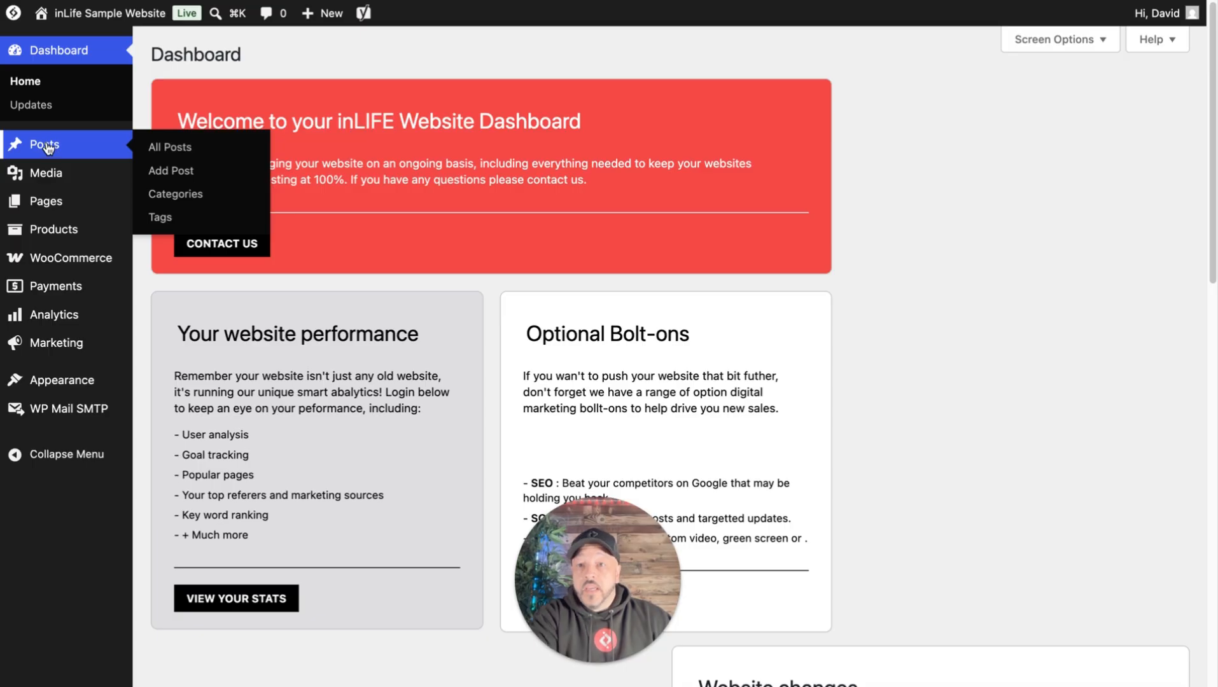
{"action": "left_click", "coordinate": [48, 147]}
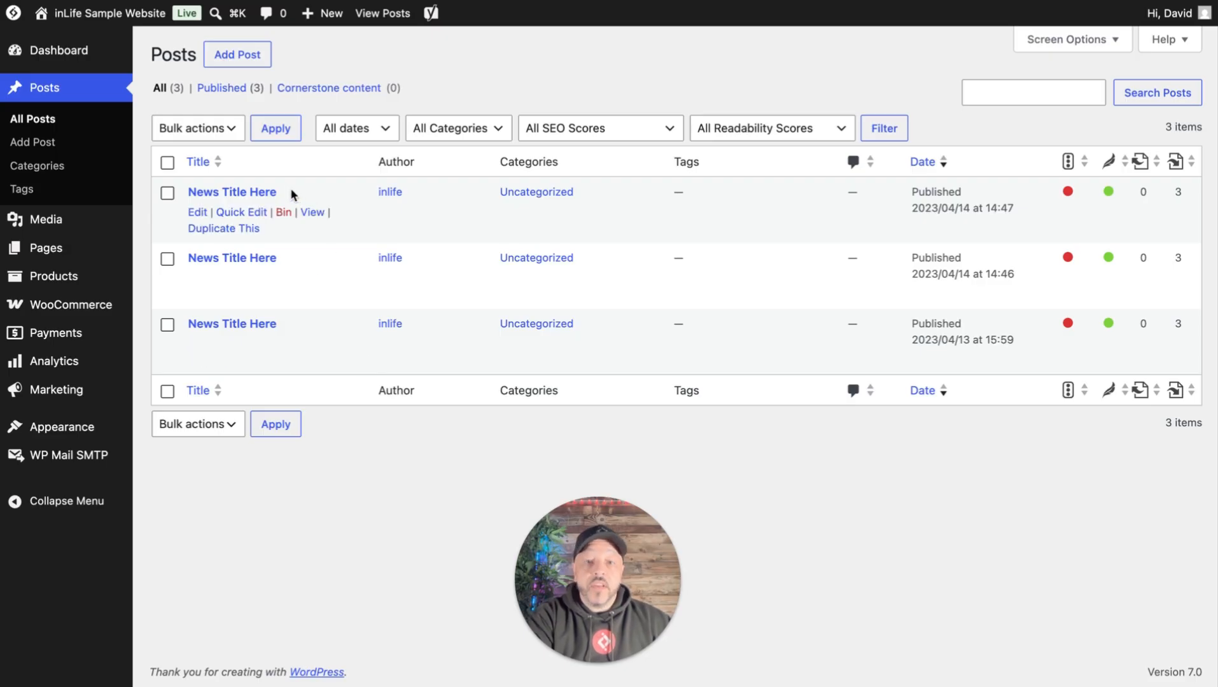
{"action": "left_click", "coordinate": [258, 234]}
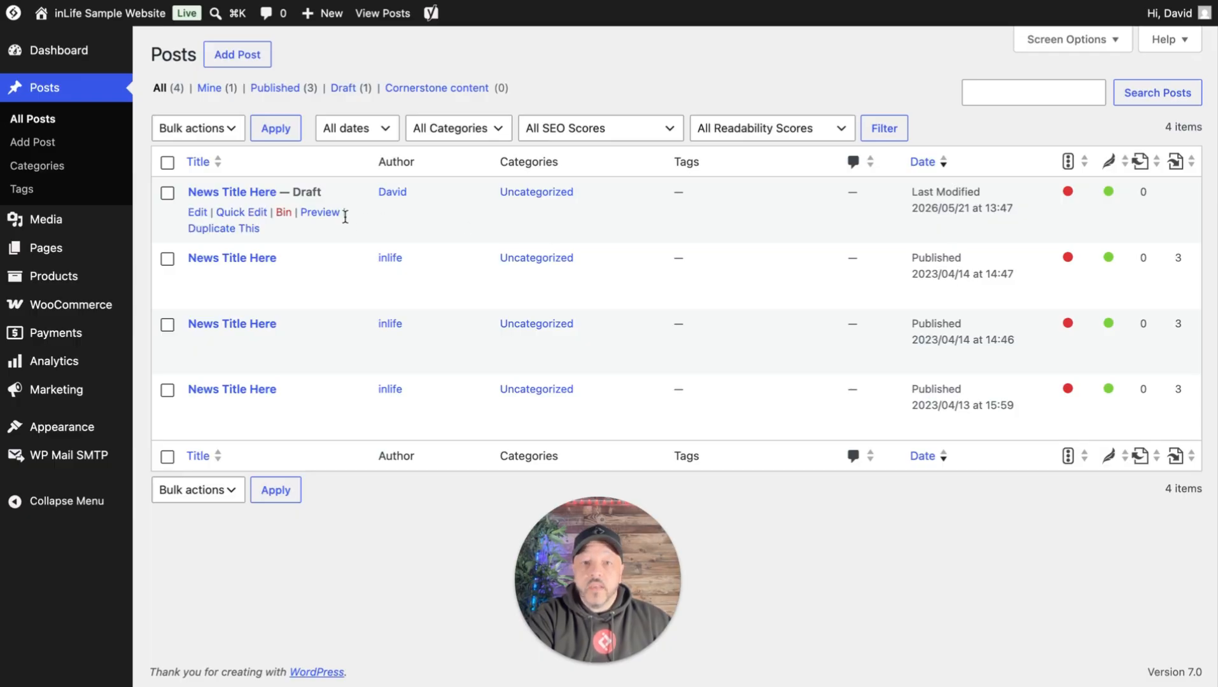
- Quick-edit the duplicated draft post, setting its title to "New News Item" and its slug to "news-item-new", and save the changes
{"action": "left_click", "coordinate": [250, 216]}
{"action": "left_click_drag", "start_coordinate": [348, 224], "coordinate": [196, 226]}
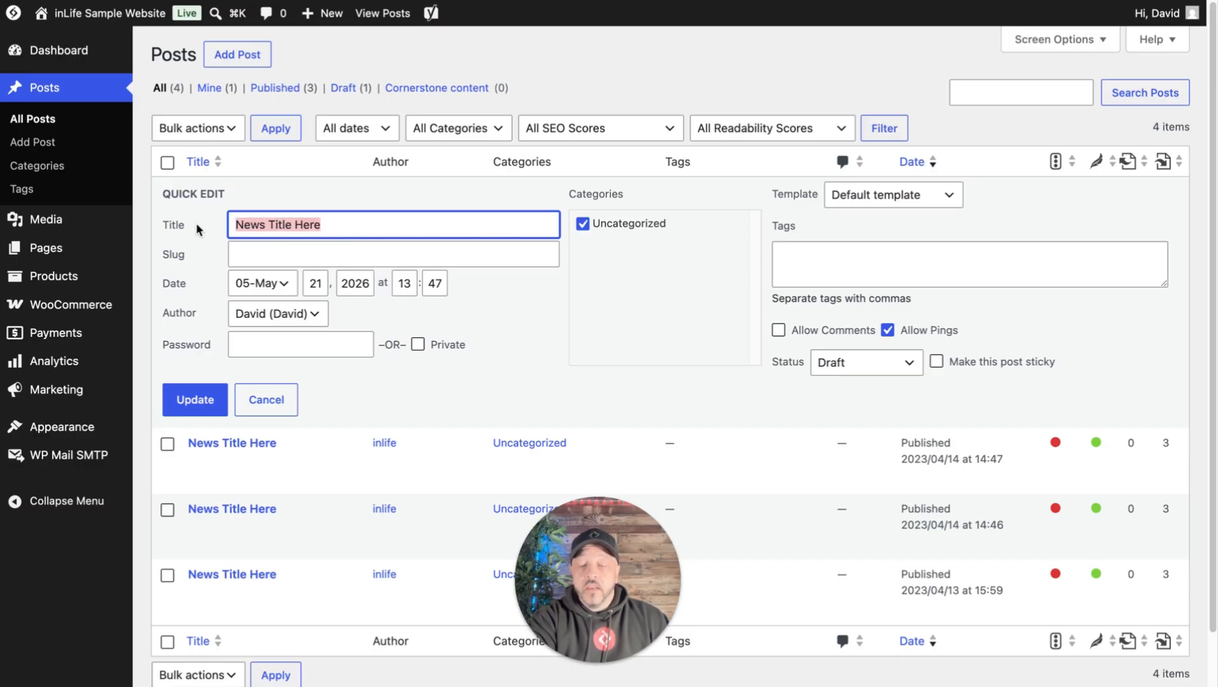
{"action": "type", "text": "New Ne"}
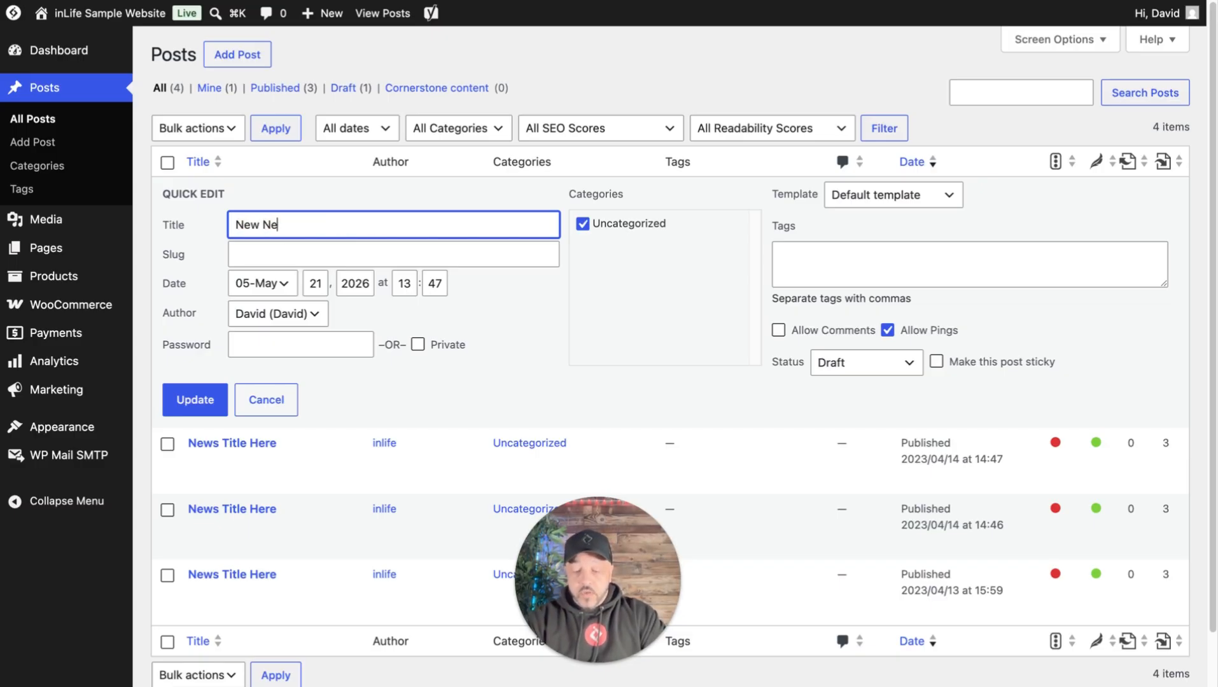
{"action": "type", "text": "ws Item"}
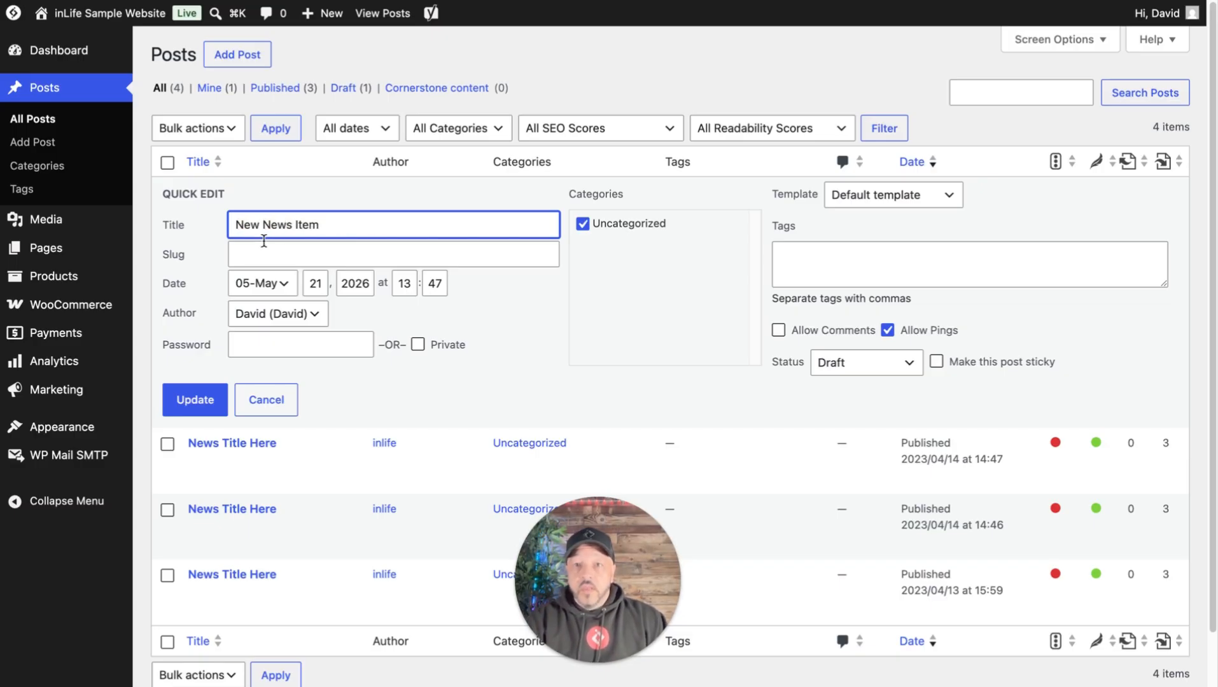
{"action": "left_click", "coordinate": [262, 246]}
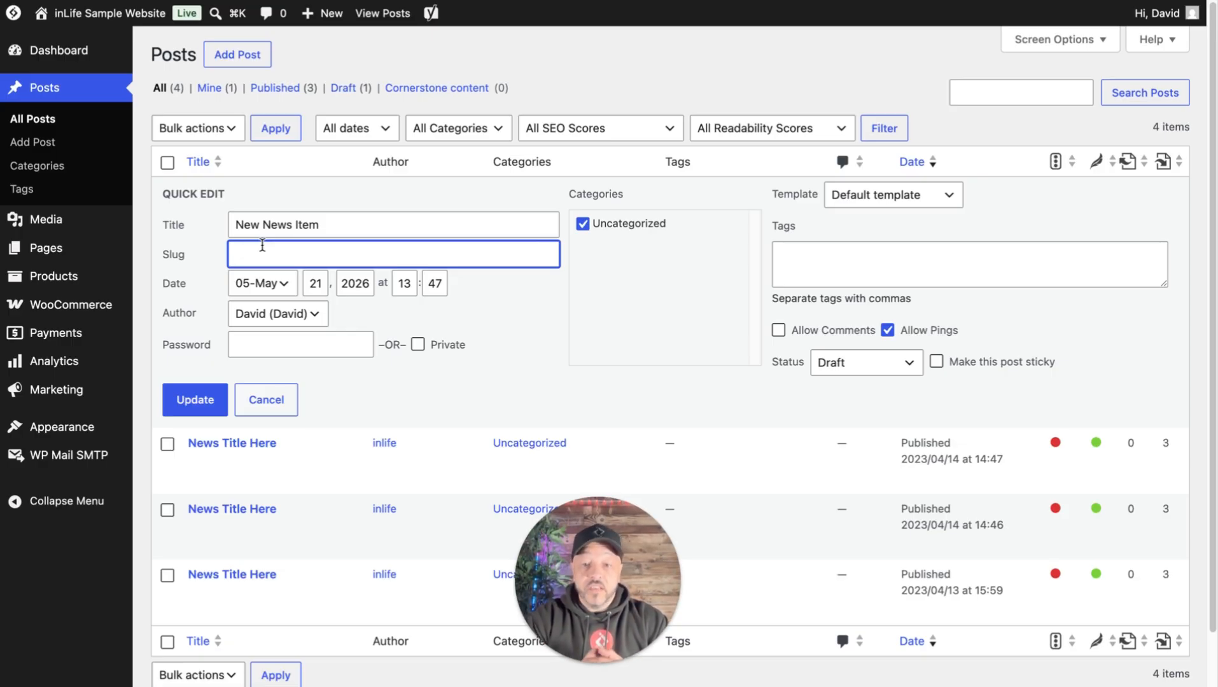
{"action": "type", "text": "news"}
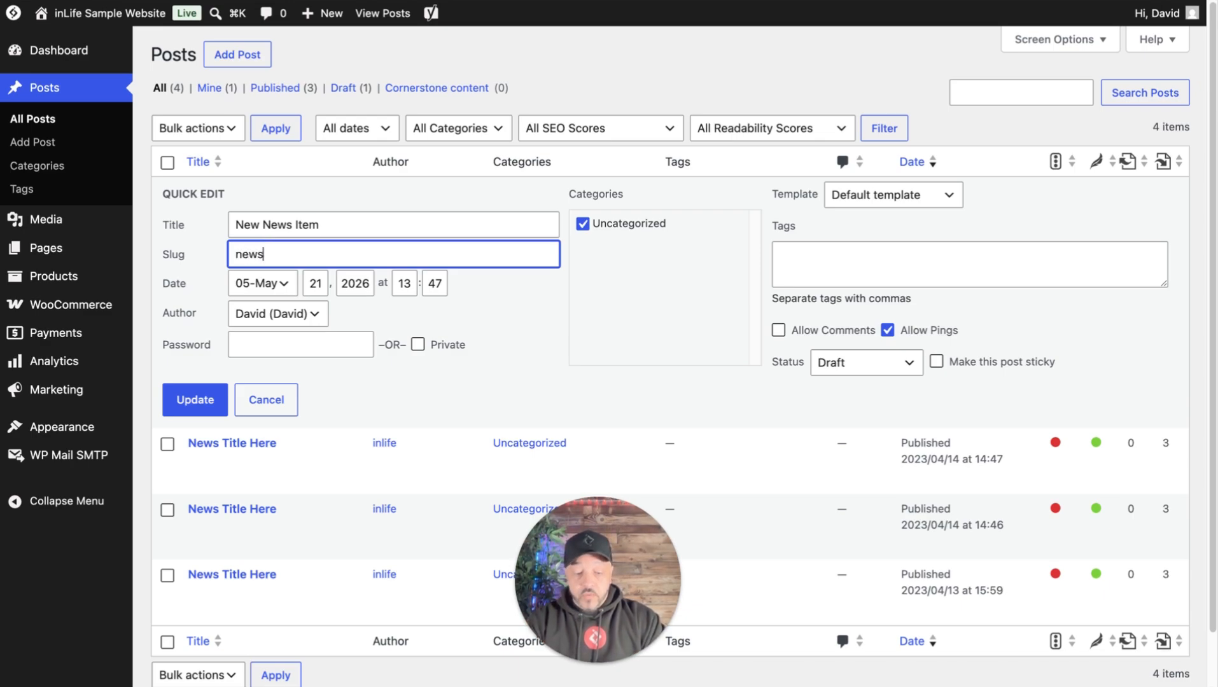
{"action": "type", "text": "-item-"}
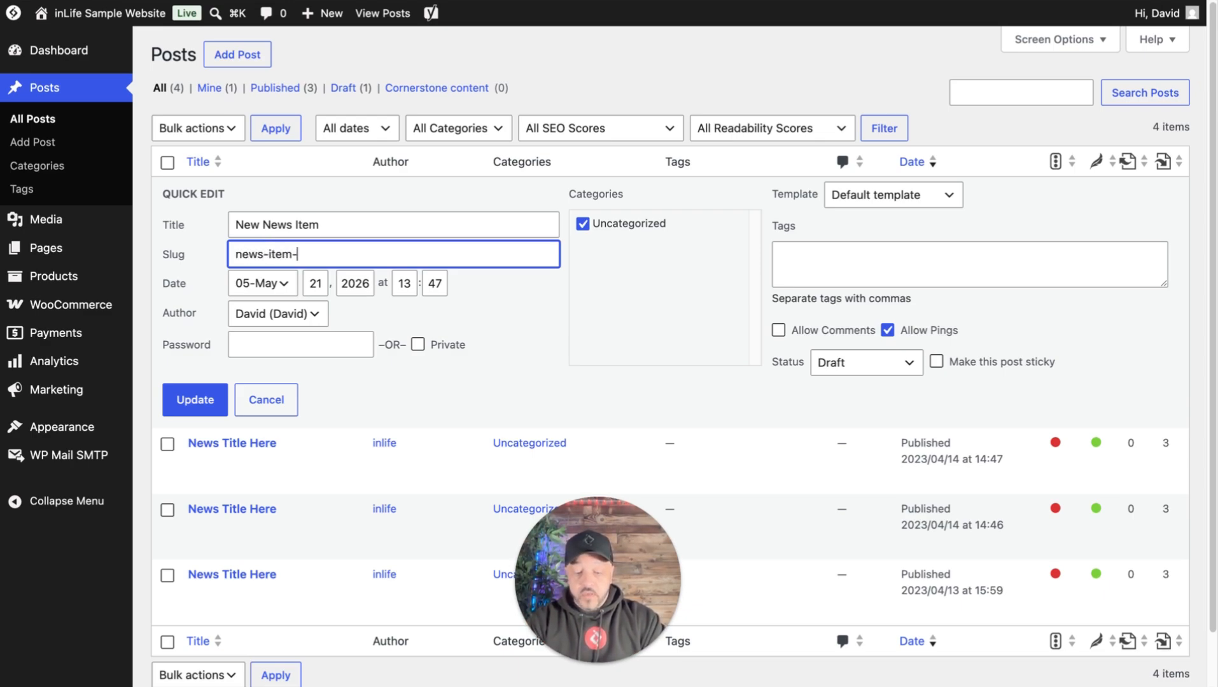
{"action": "type", "text": "new"}
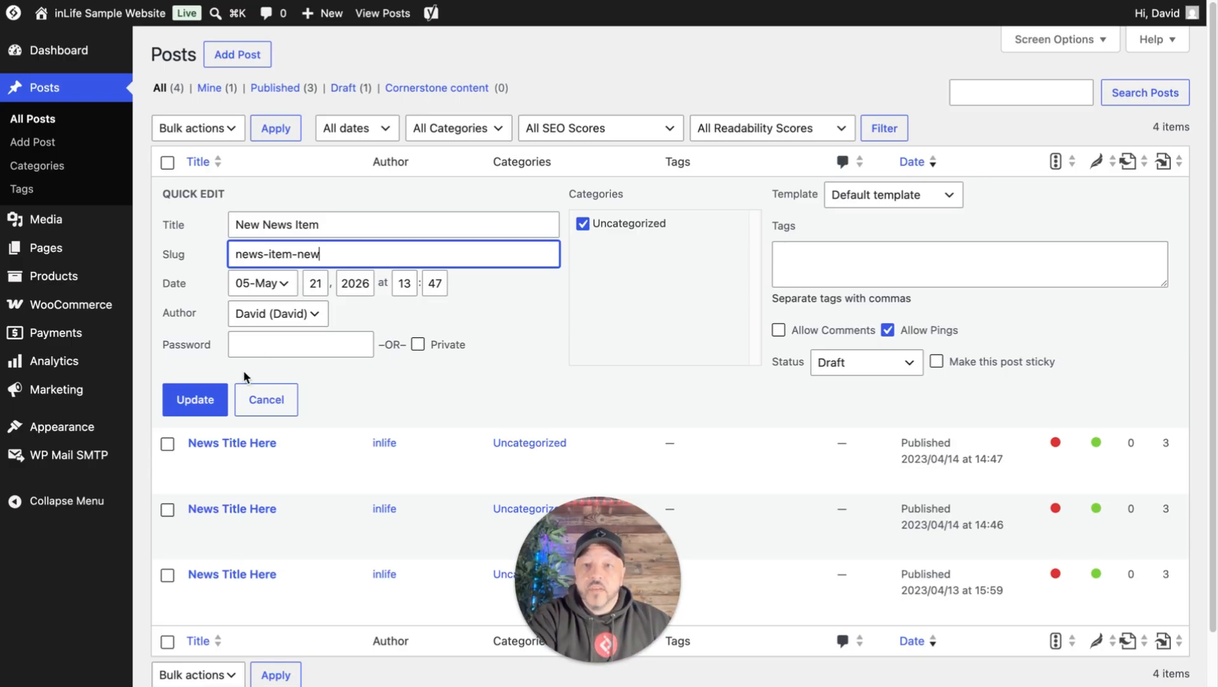
{"action": "left_click", "coordinate": [216, 400]}
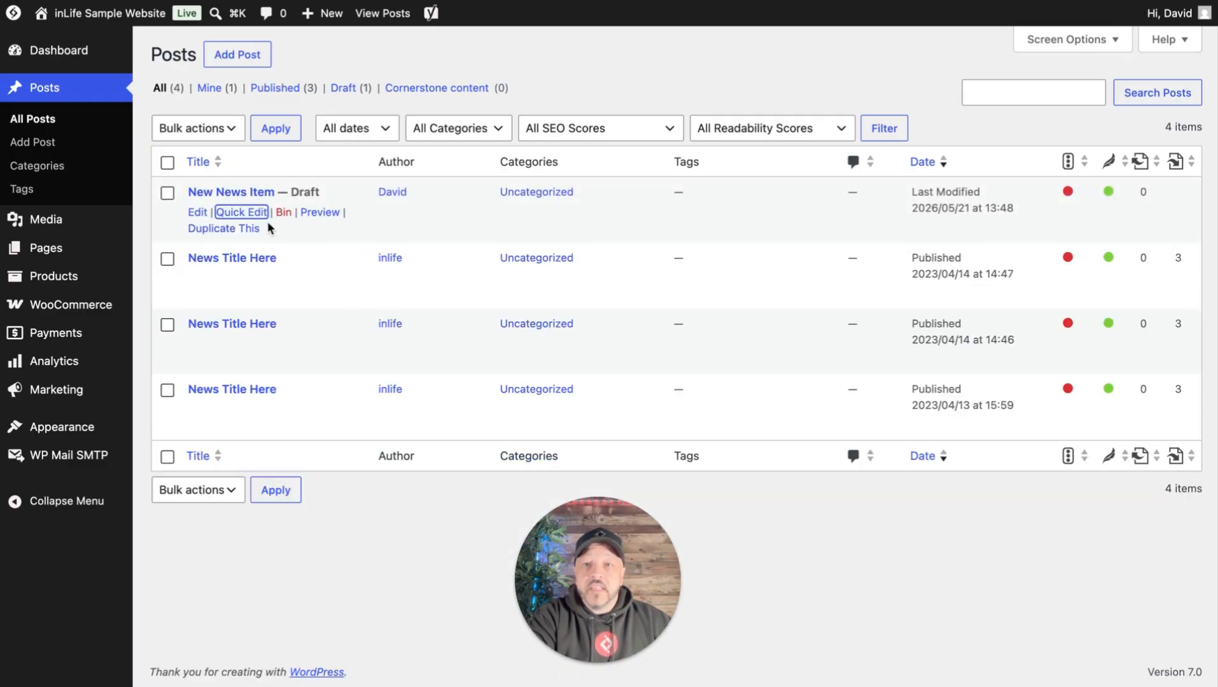
- Open the "New News Item" draft in Elementor and open the body text block for editing
{"action": "left_click", "coordinate": [201, 217]}
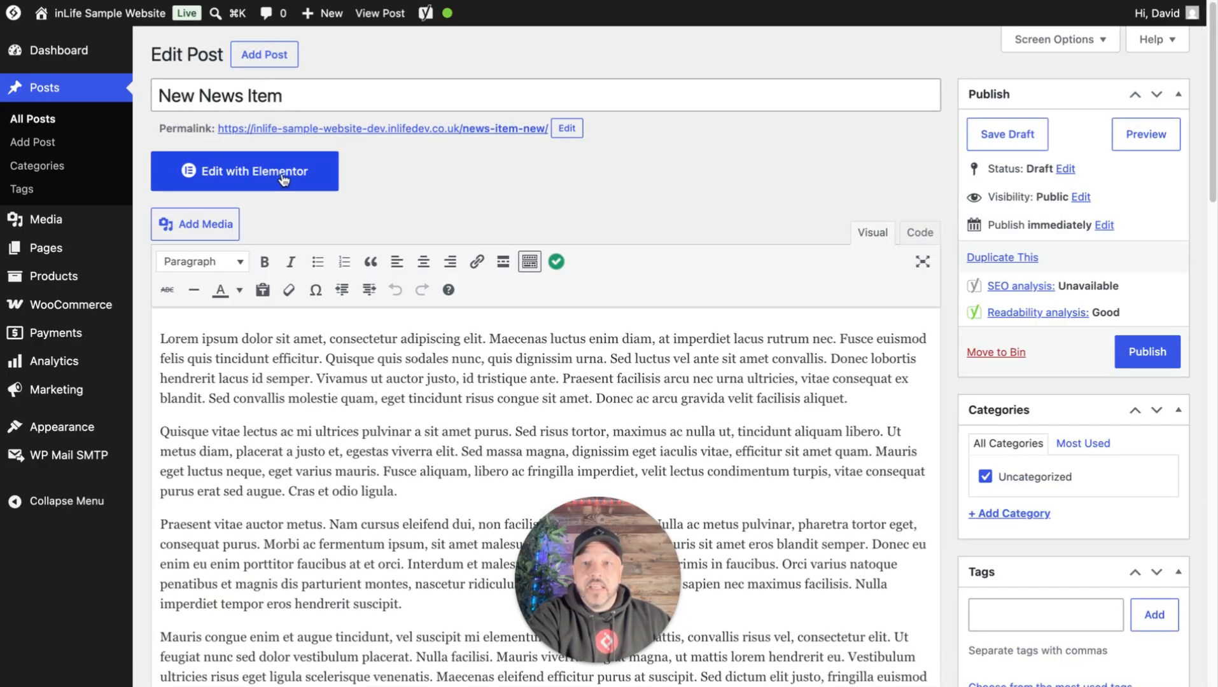
{"action": "left_click", "coordinate": [283, 181]}
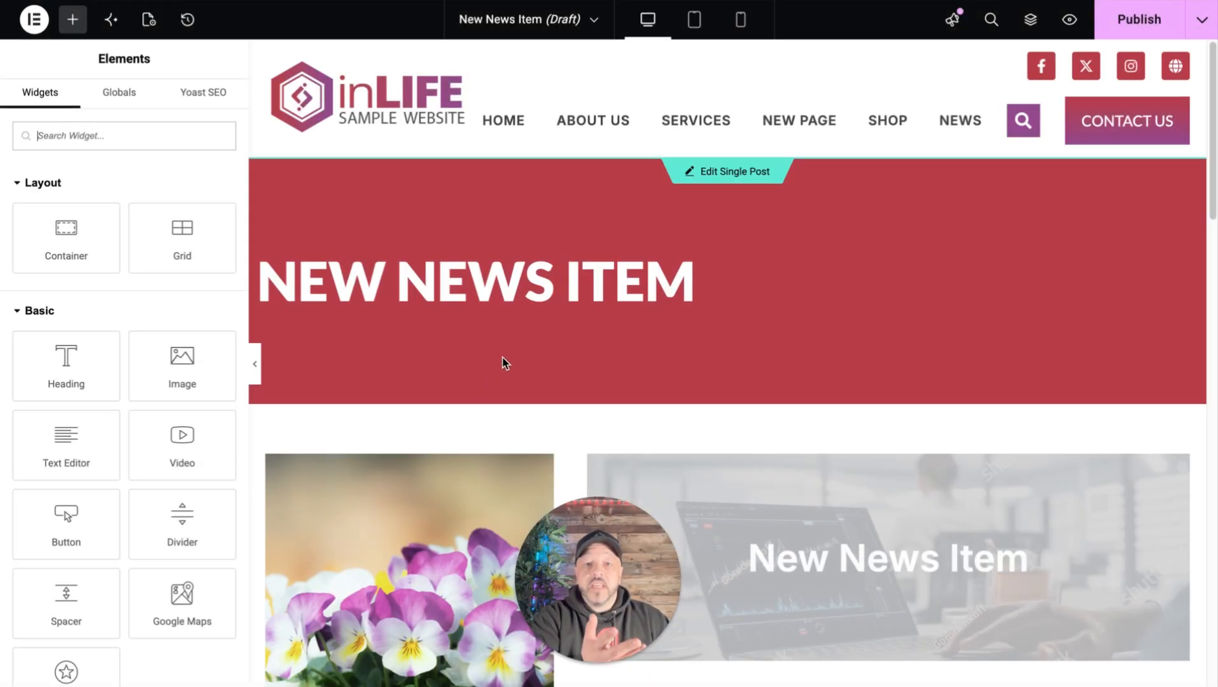
{"action": "scroll", "coordinate": [509, 384], "scroll_direction": "down", "scroll_amount": 1}
{"action": "scroll", "coordinate": [509, 381], "scroll_direction": "down", "scroll_amount": 6}
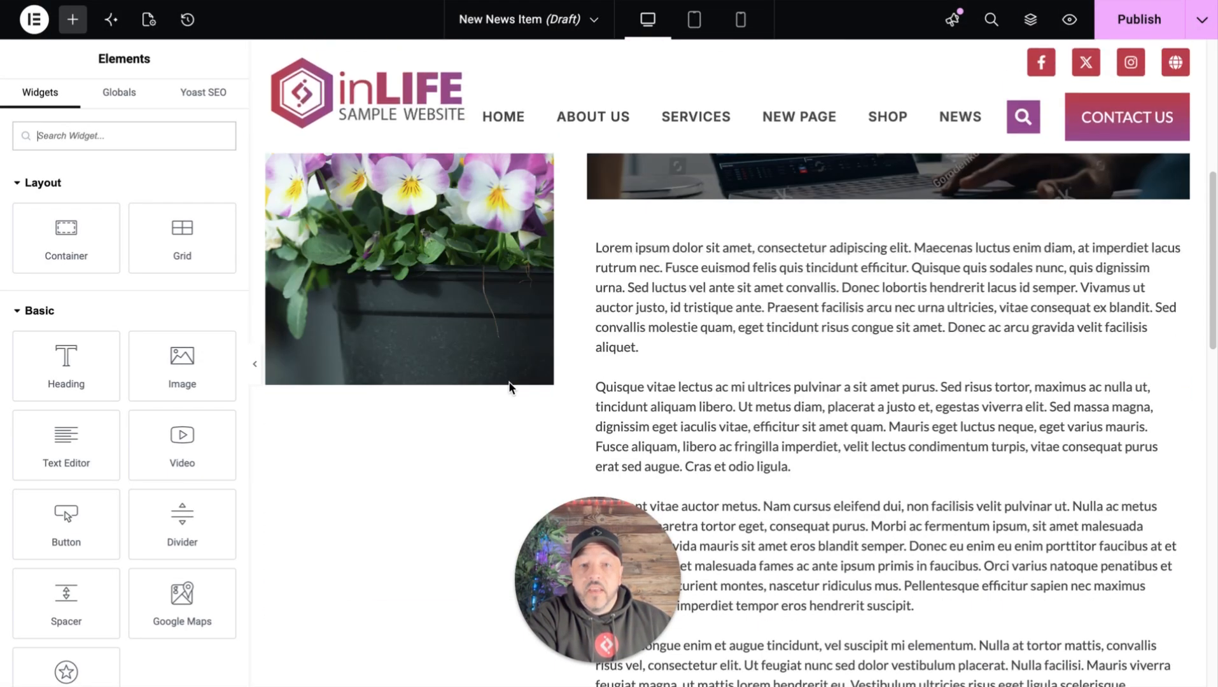
{"action": "scroll", "coordinate": [542, 376], "scroll_direction": "up", "scroll_amount": 2}
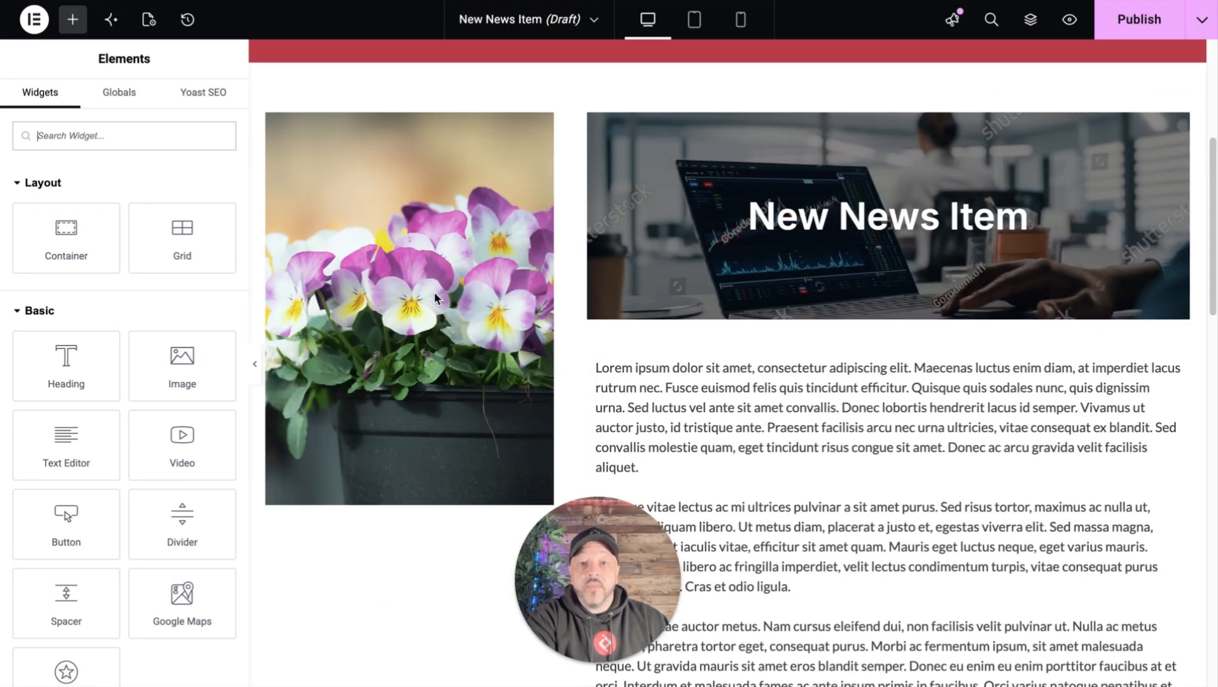
{"action": "scroll", "coordinate": [729, 397], "scroll_direction": "down", "scroll_amount": 9}
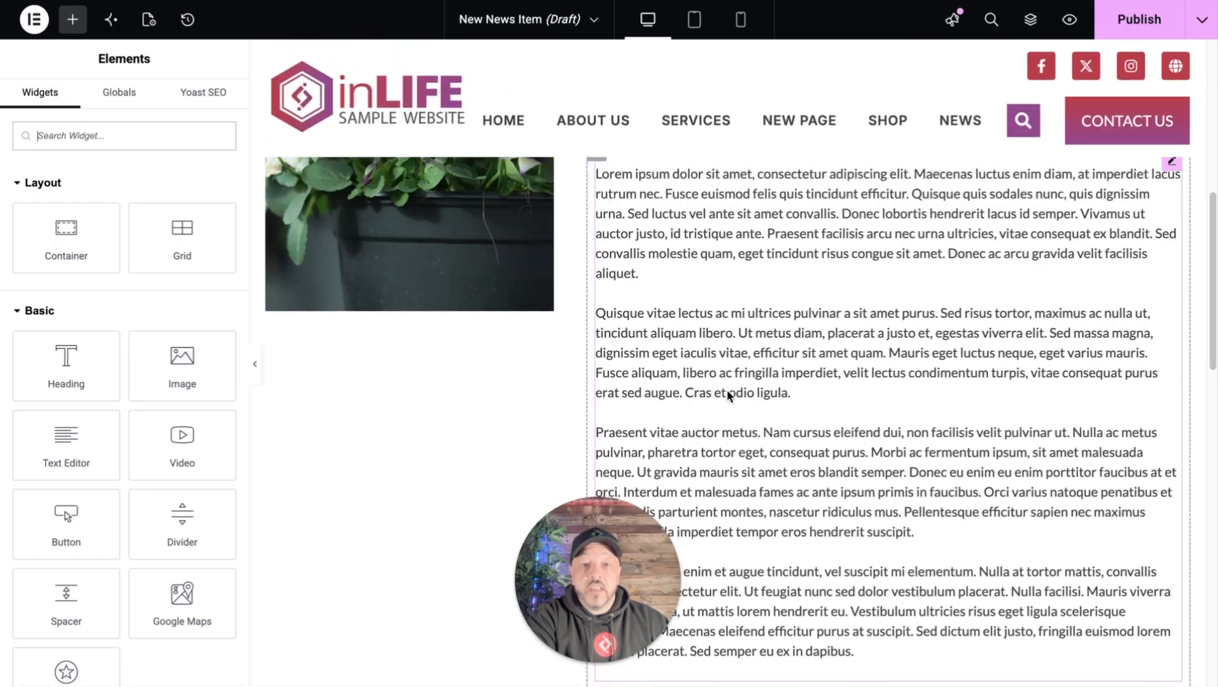
{"action": "scroll", "coordinate": [1111, 305], "scroll_direction": "up", "scroll_amount": 6}
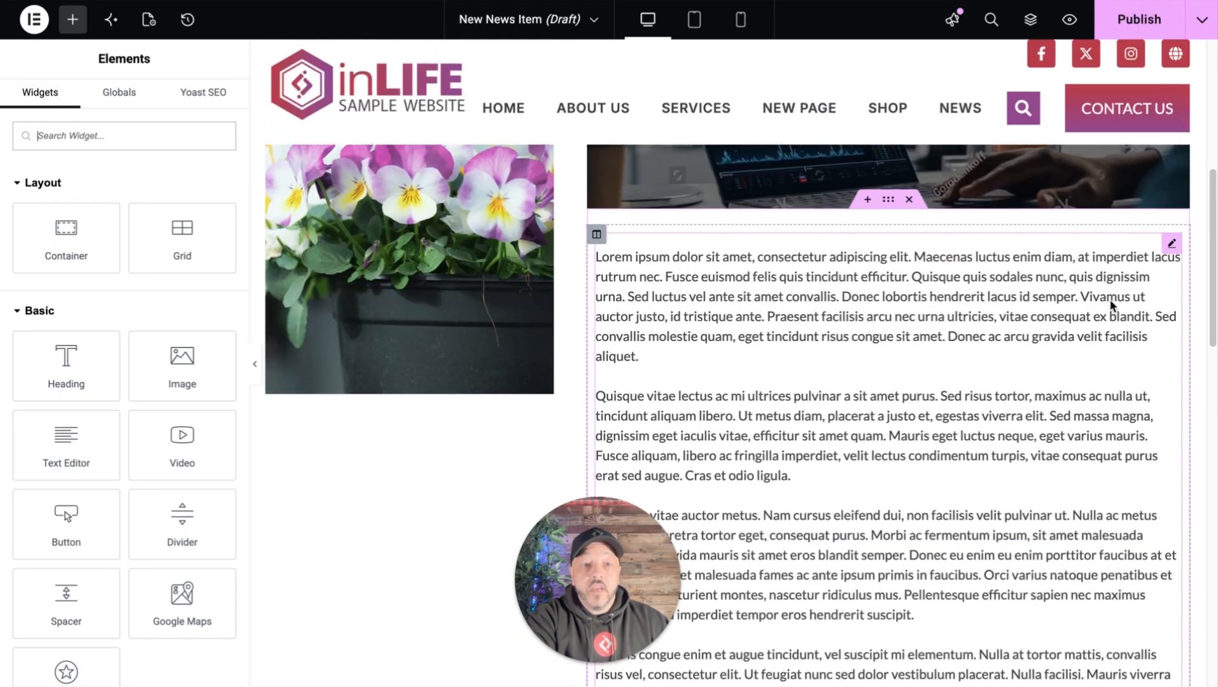
{"action": "left_click", "coordinate": [1172, 243]}
- Delete the Slides banner with the laptop image above the body text
{"action": "scroll", "coordinate": [878, 454], "scroll_direction": "up", "scroll_amount": 6}
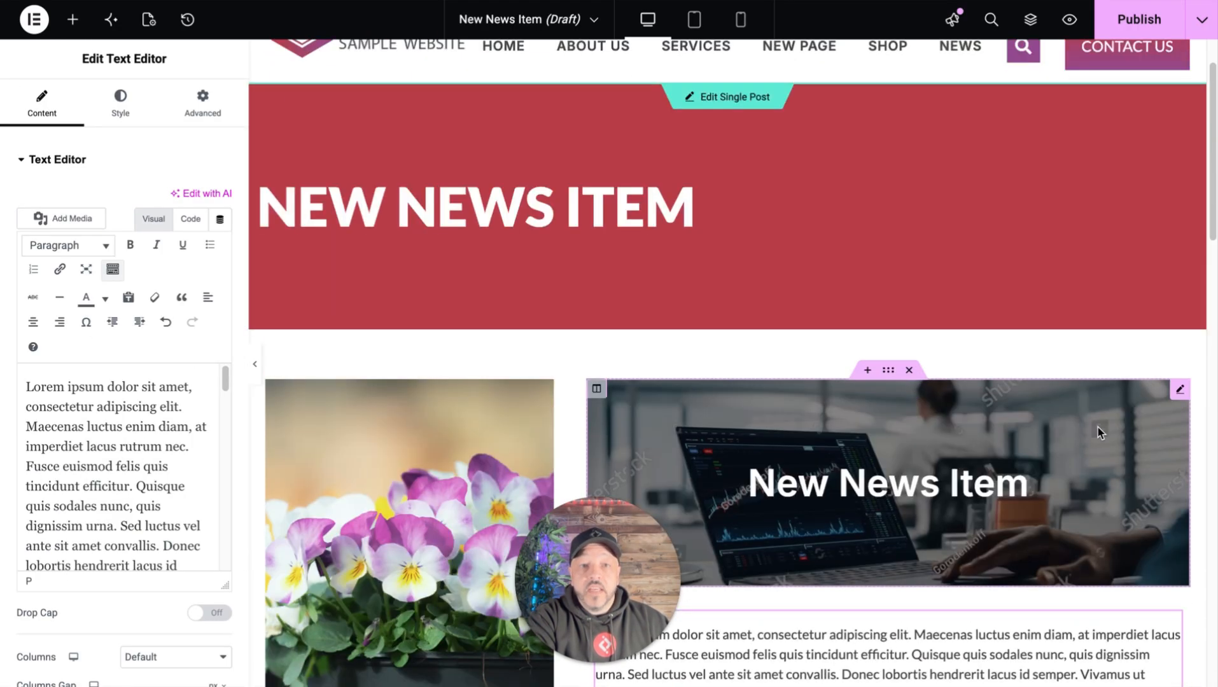
{"action": "left_click", "coordinate": [1099, 427]}
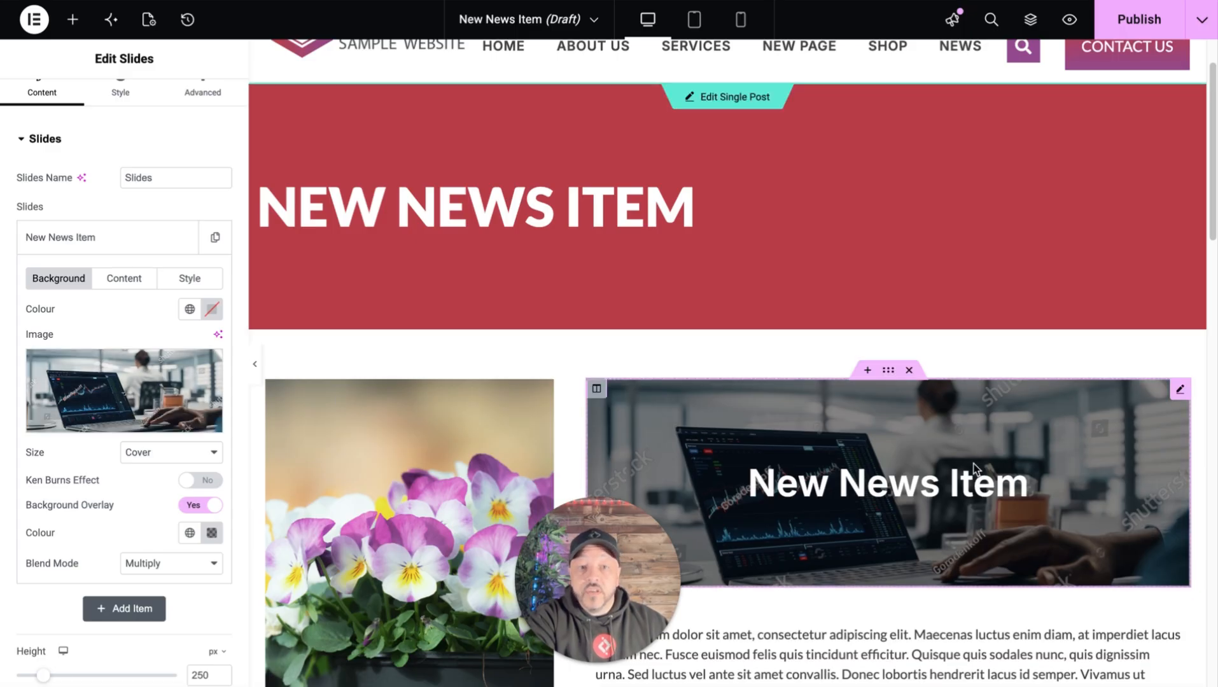
{"action": "right_click", "coordinate": [1186, 400]}
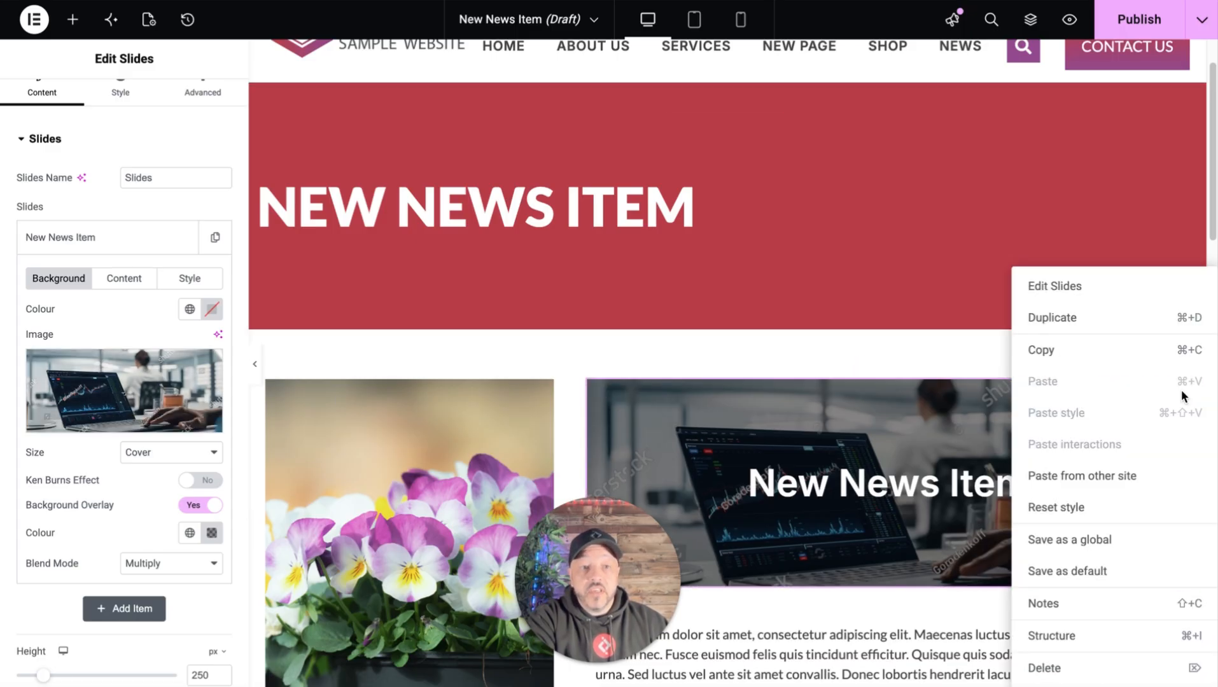
{"action": "left_click", "coordinate": [1059, 669]}
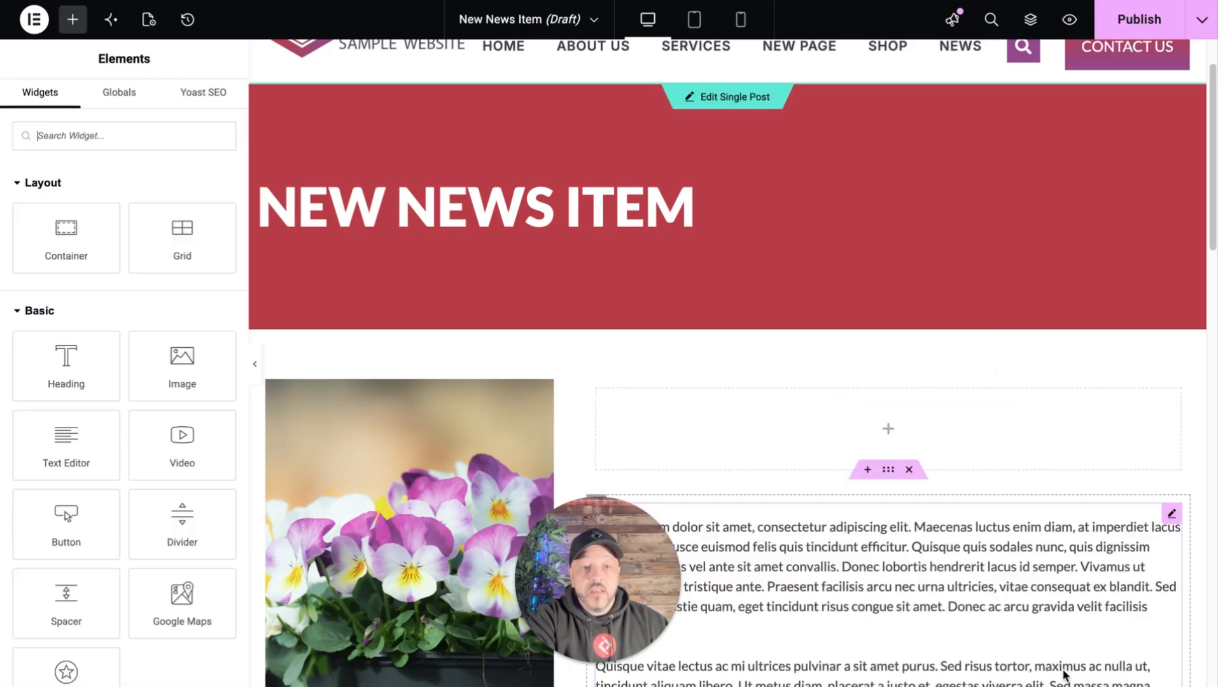
- Move the body text block up into the empty section beside the flower image
{"action": "scroll", "coordinate": [969, 547], "scroll_direction": "down", "scroll_amount": 2}
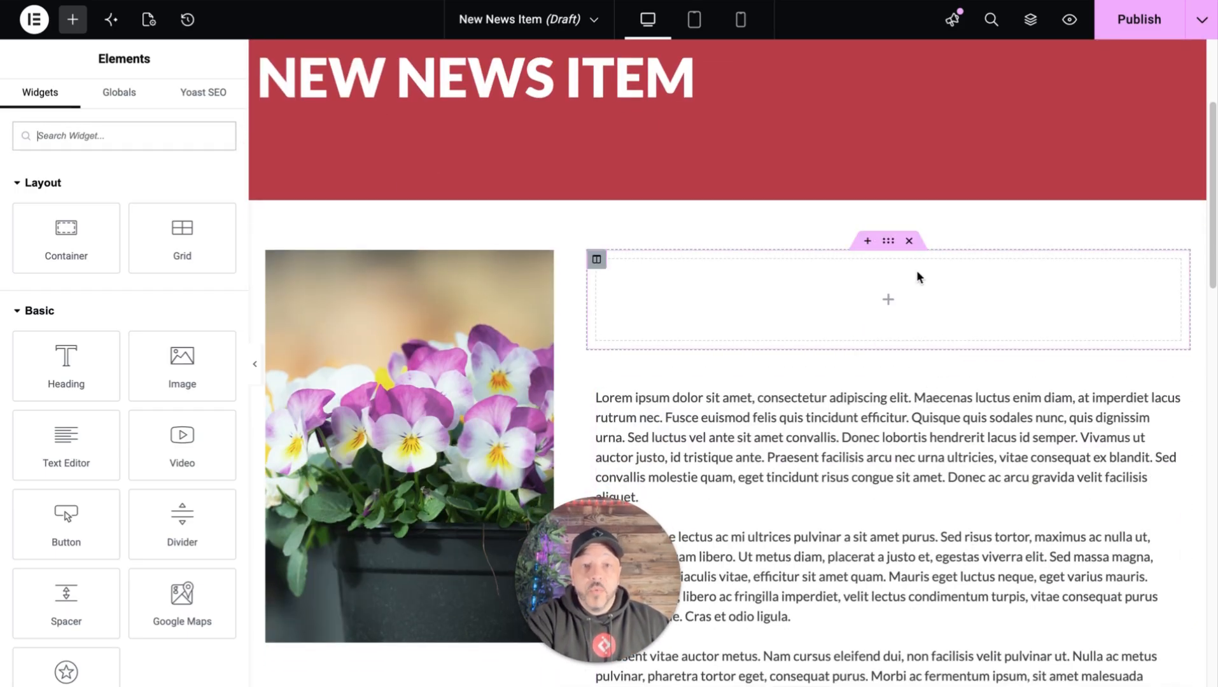
{"action": "left_click_drag", "start_coordinate": [1169, 384], "coordinate": [952, 278]}
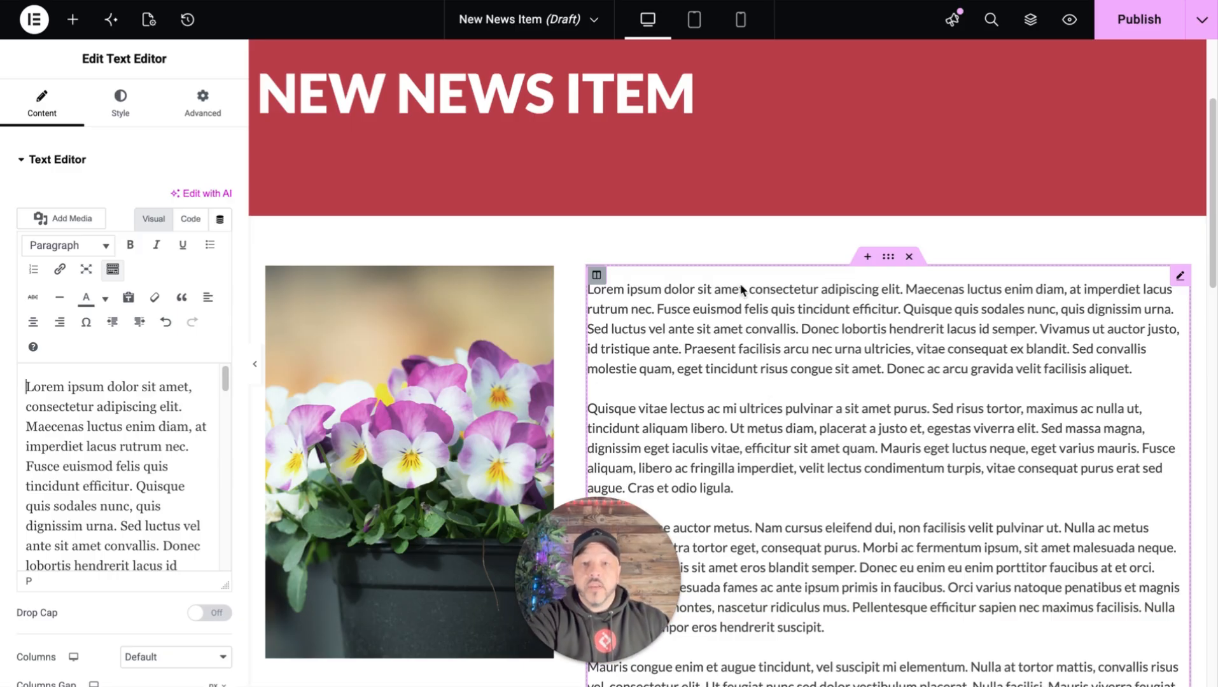
{"action": "left_click", "coordinate": [521, 358]}
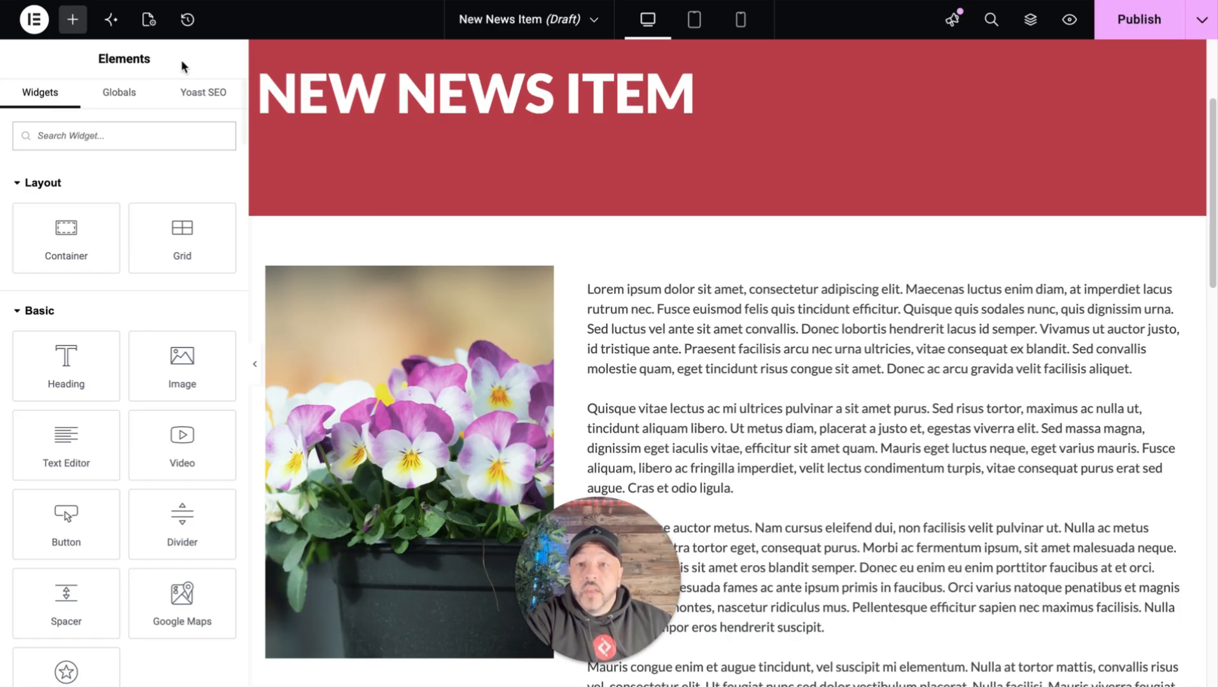
- Replace the post's featured image with online-shopping-6401553_1920 from the media library
{"action": "left_click", "coordinate": [147, 23]}
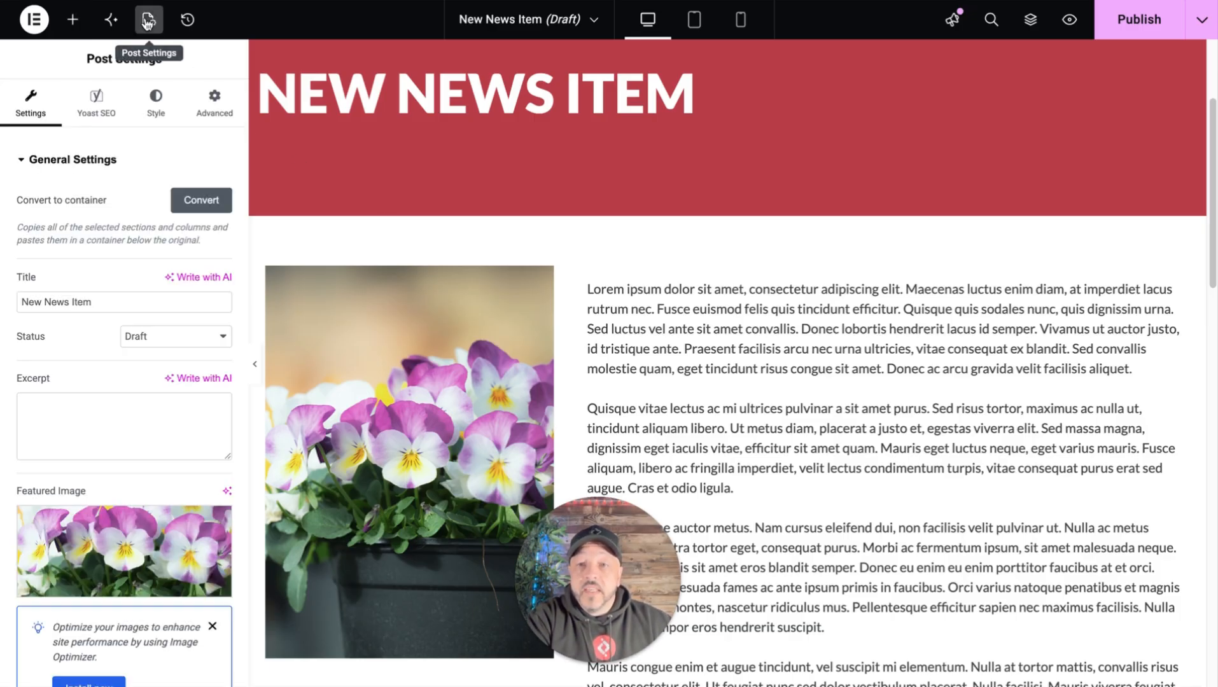
{"action": "scroll", "coordinate": [121, 394], "scroll_direction": "down", "scroll_amount": 2}
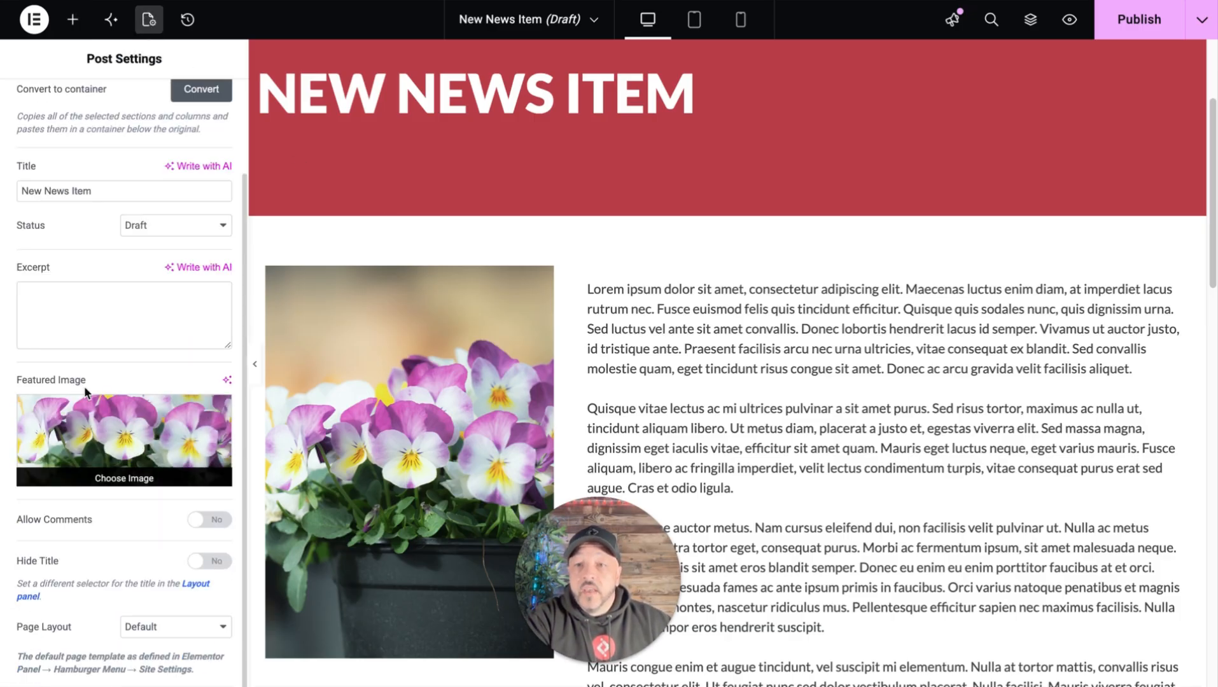
{"action": "left_click", "coordinate": [118, 476]}
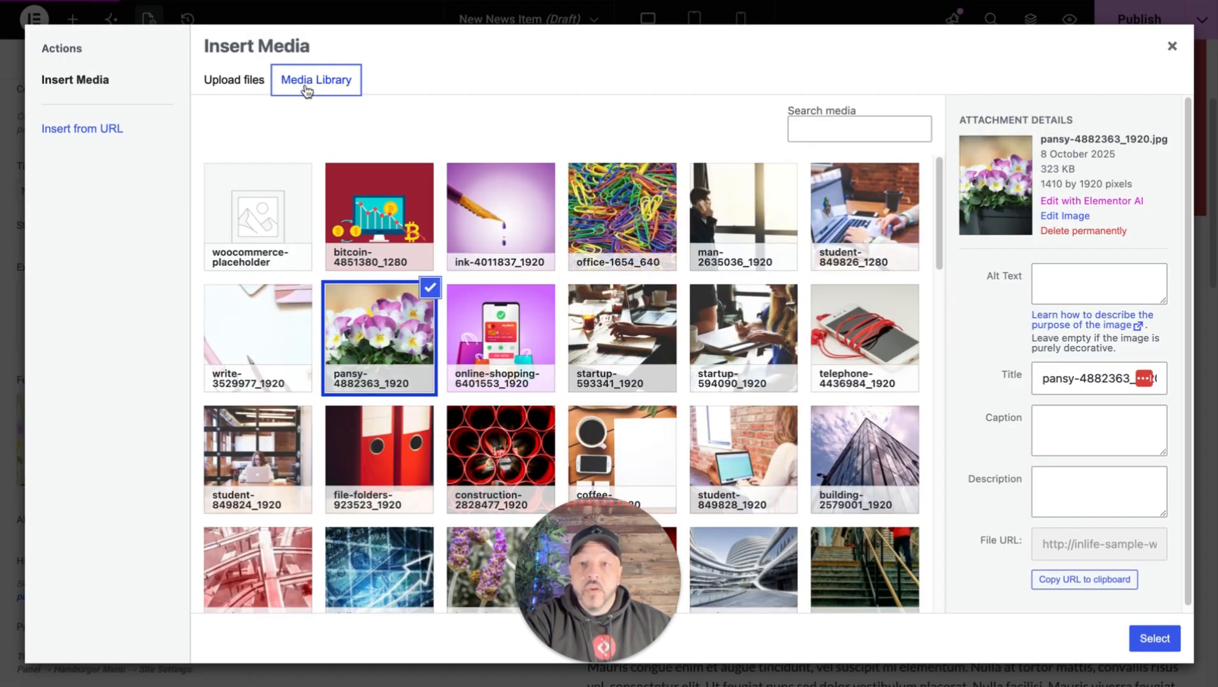
{"action": "left_click", "coordinate": [247, 87]}
{"action": "left_click", "coordinate": [325, 87]}
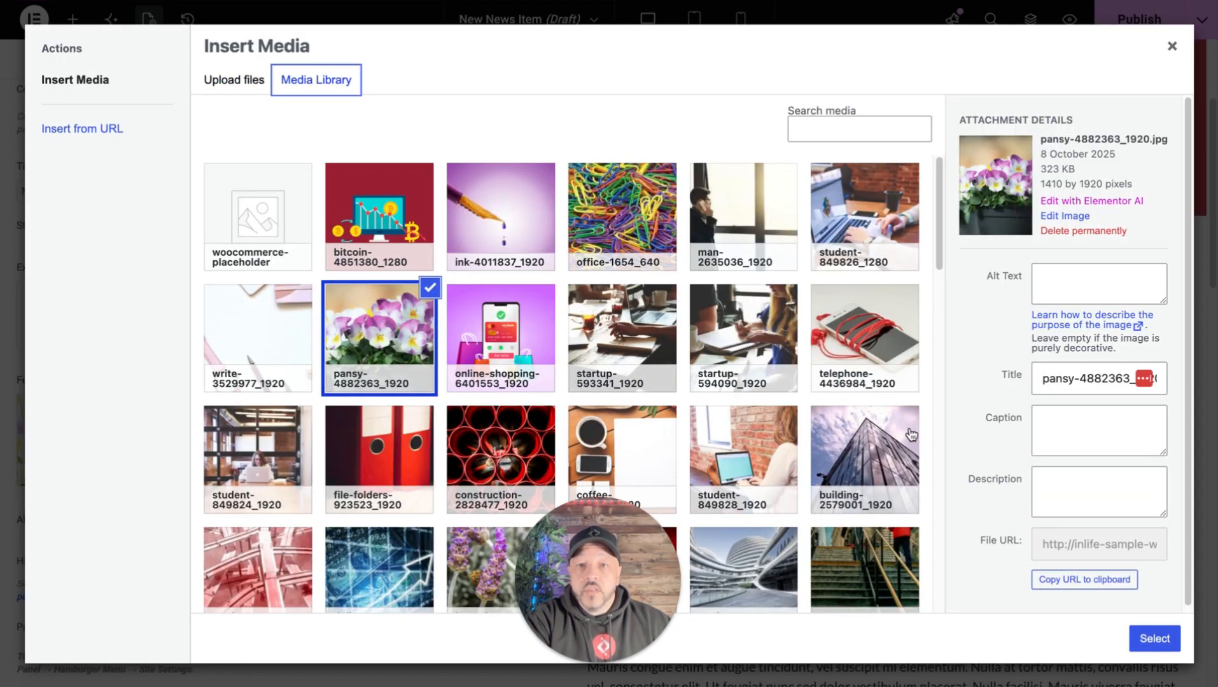
{"action": "left_click", "coordinate": [547, 338]}
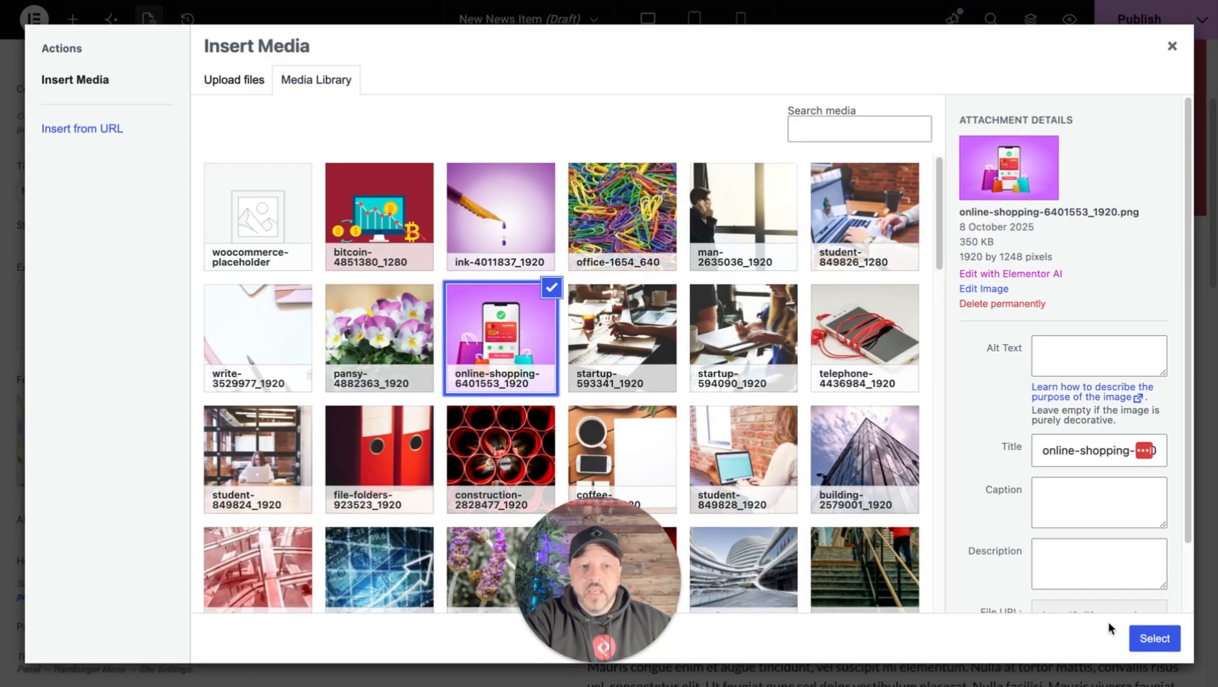
{"action": "left_click", "coordinate": [1154, 639]}
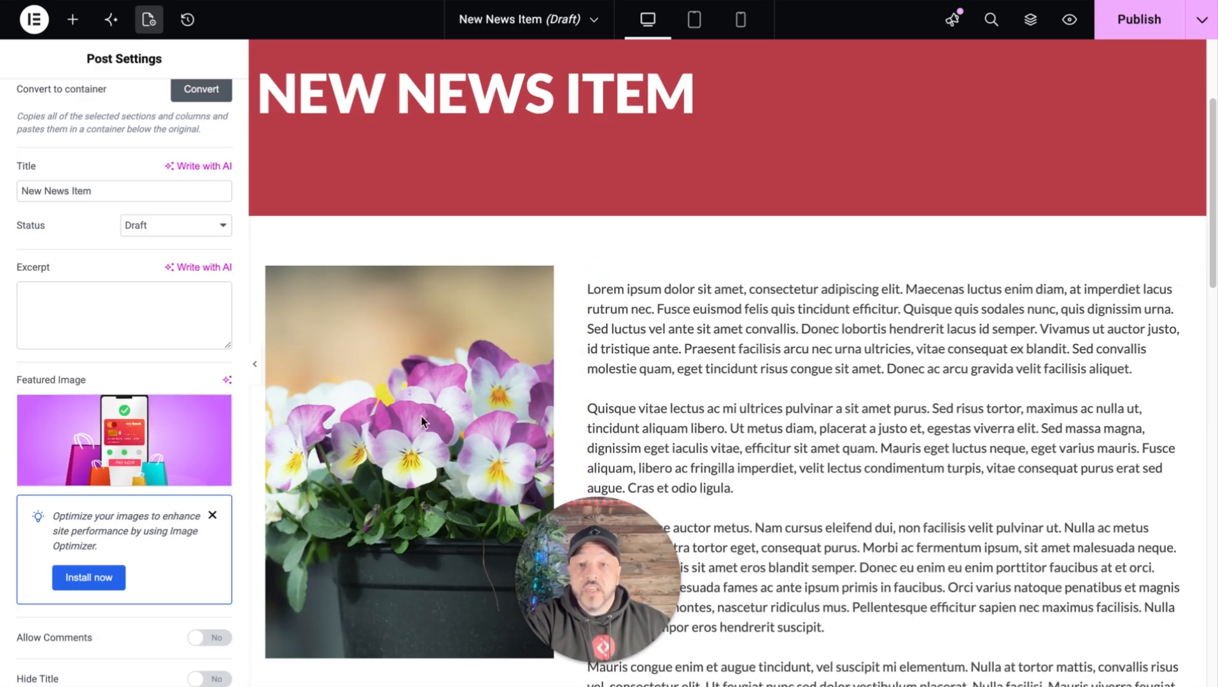
{"action": "scroll", "coordinate": [668, 427], "scroll_direction": "down", "scroll_amount": 3}
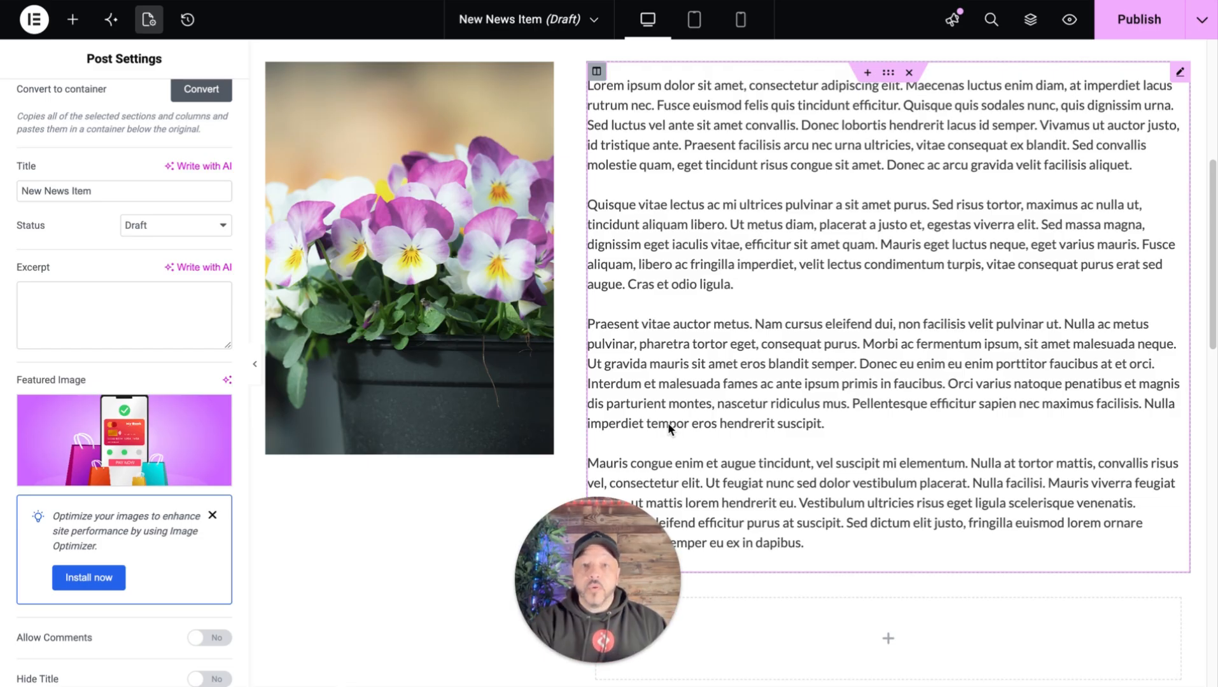
{"action": "scroll", "coordinate": [708, 72], "scroll_direction": "up", "scroll_amount": 2}
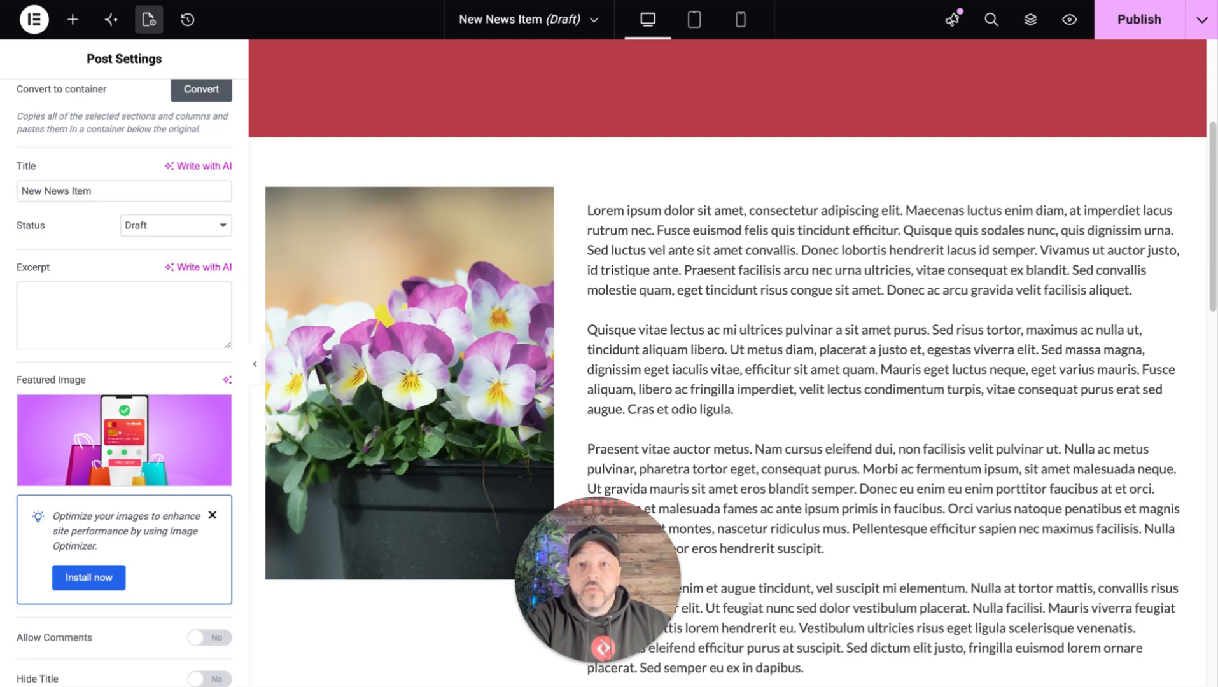
{"action": "mouse_move", "coordinate": [727, 8]}
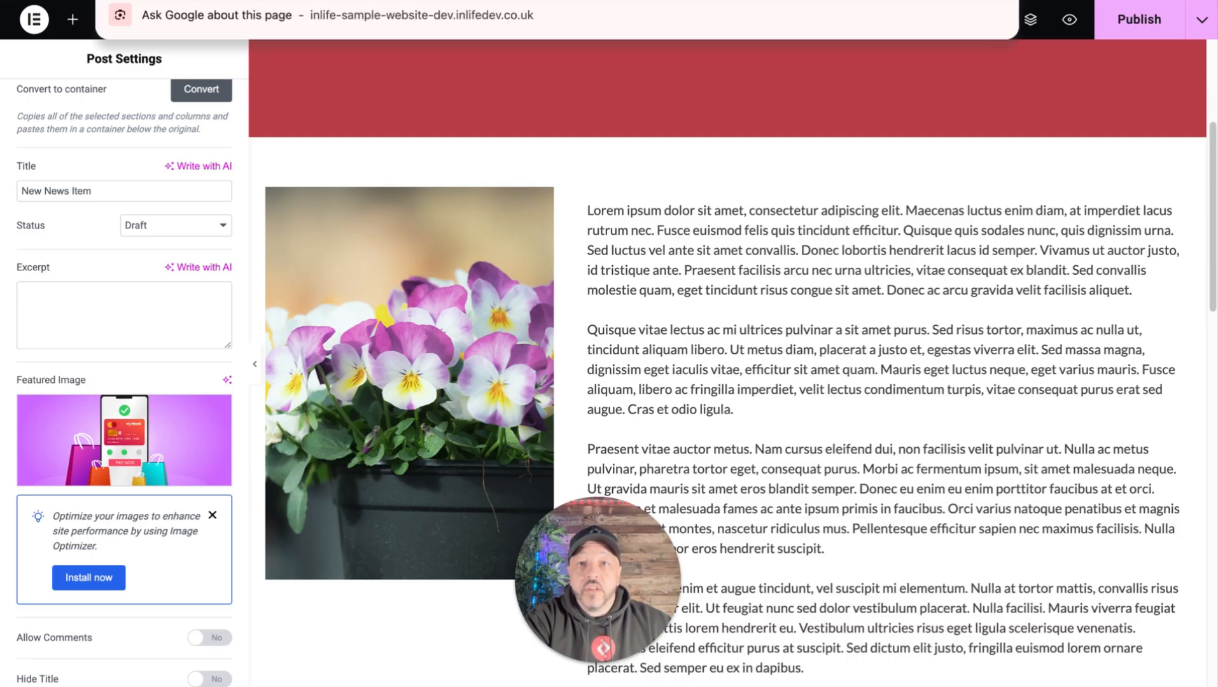
- Switch to the live website and look over the existing posts on its News page
{"action": "left_click_drag", "start_coordinate": [728, 0], "coordinate": [519, 1]}
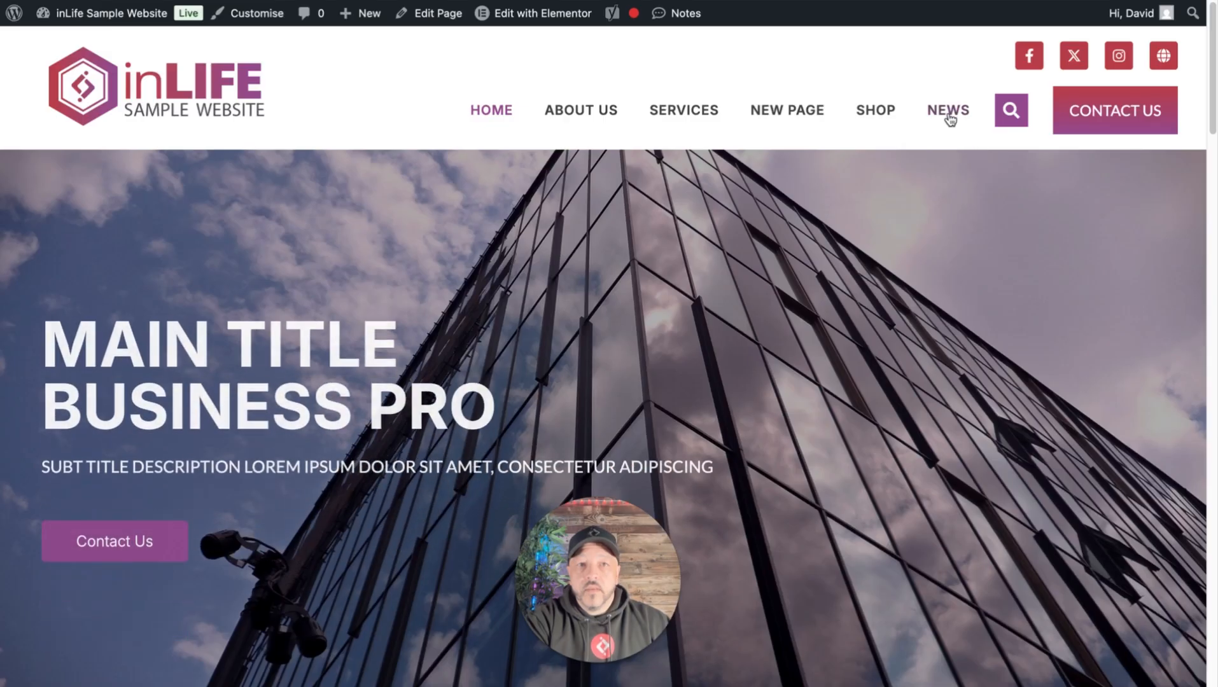
{"action": "left_click", "coordinate": [950, 115]}
{"action": "scroll", "coordinate": [658, 355], "scroll_direction": "down", "scroll_amount": 3}
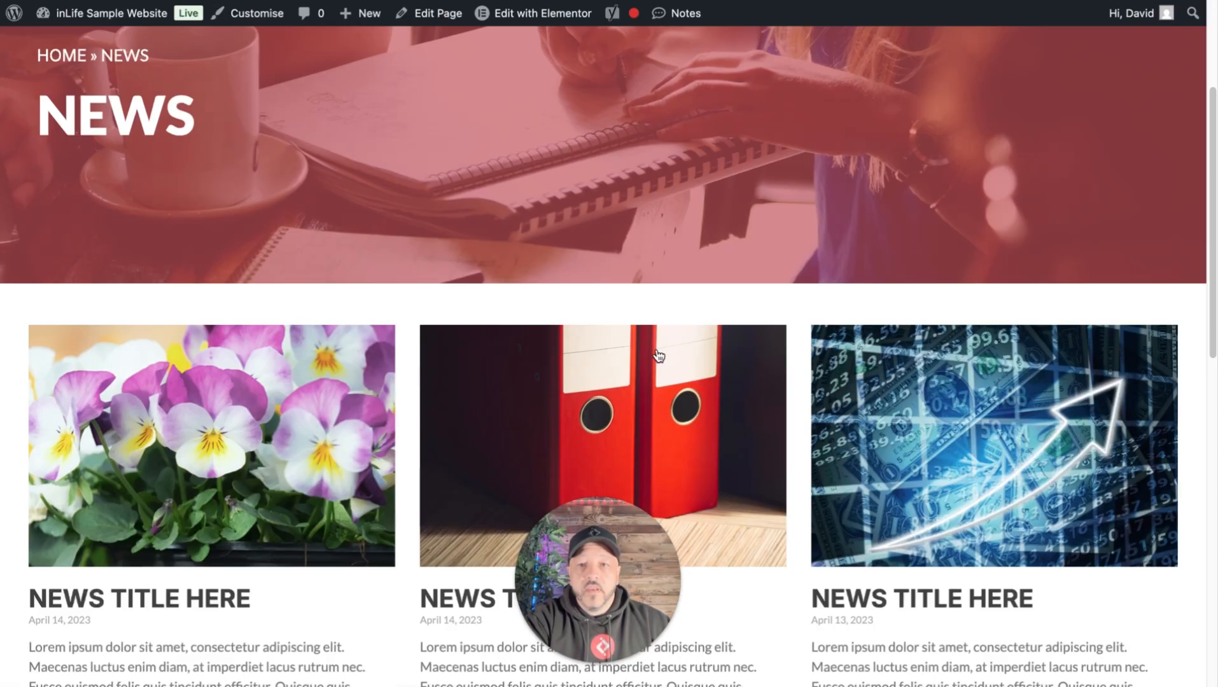
{"action": "scroll", "coordinate": [269, 389], "scroll_direction": "up", "scroll_amount": 4}
{"action": "scroll", "coordinate": [305, 352], "scroll_direction": "down", "scroll_amount": 5}
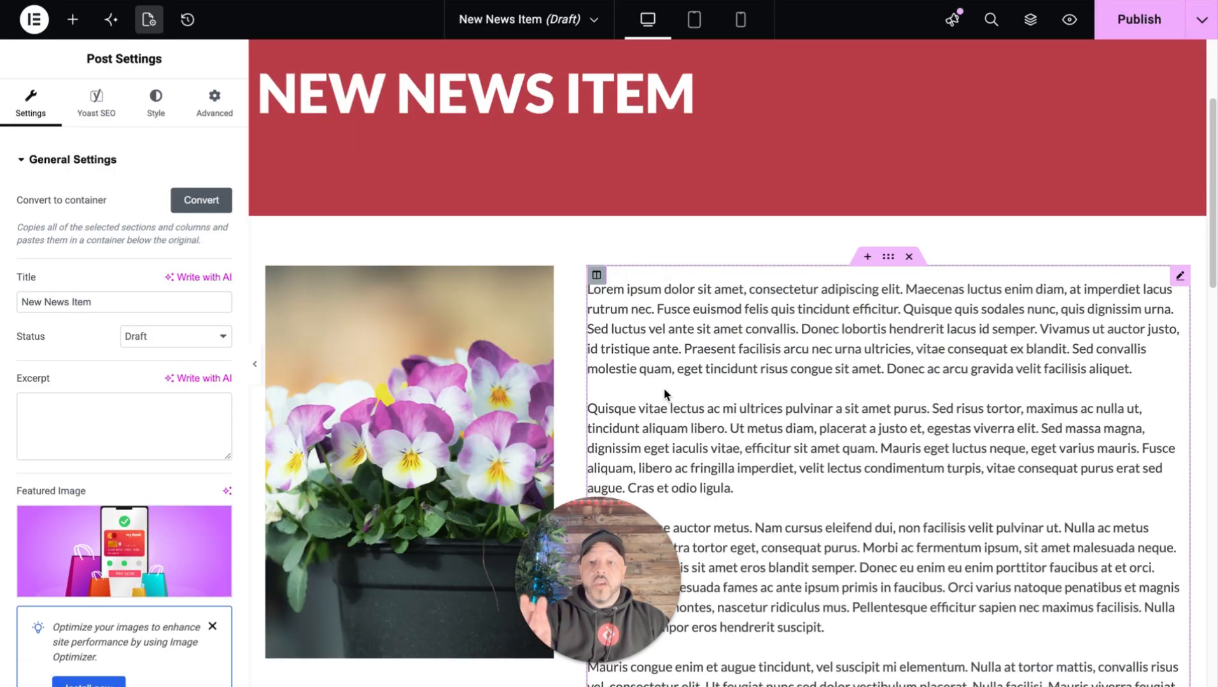
- Return to the New News Item draft in Elementor, review its layout, and publish the post
{"action": "scroll", "coordinate": [761, 410], "scroll_direction": "down", "scroll_amount": 10}
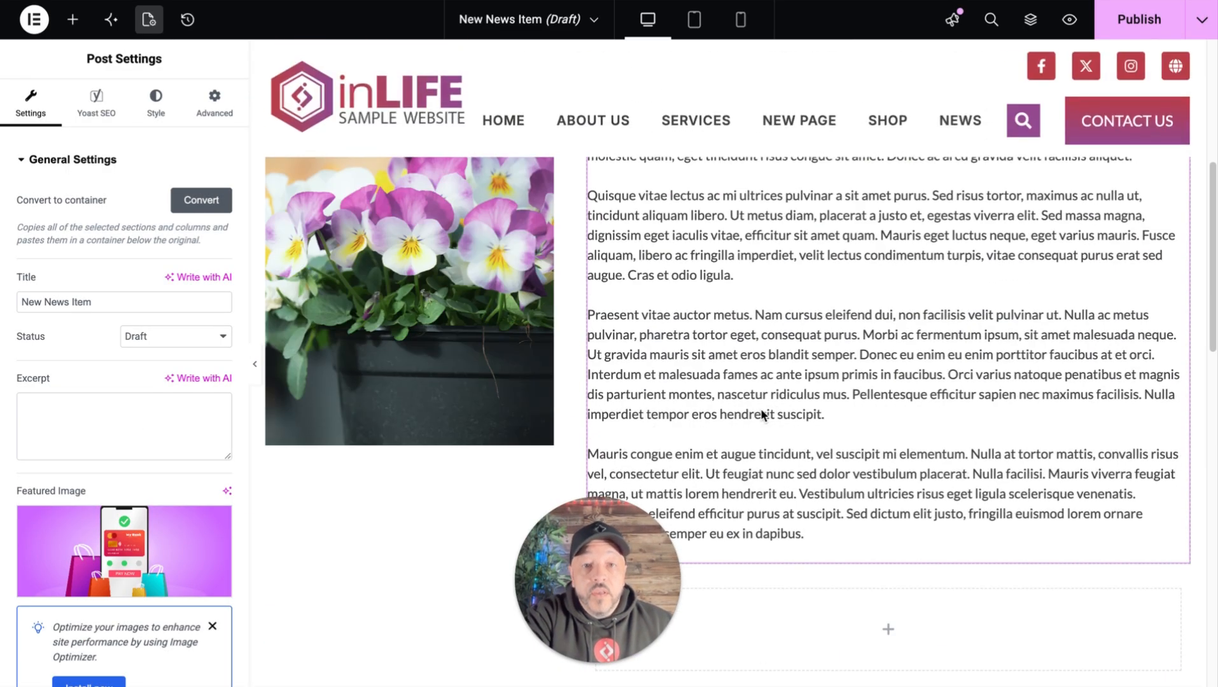
{"action": "scroll", "coordinate": [758, 301], "scroll_direction": "down", "scroll_amount": 2}
{"action": "scroll", "coordinate": [739, 369], "scroll_direction": "up", "scroll_amount": 15}
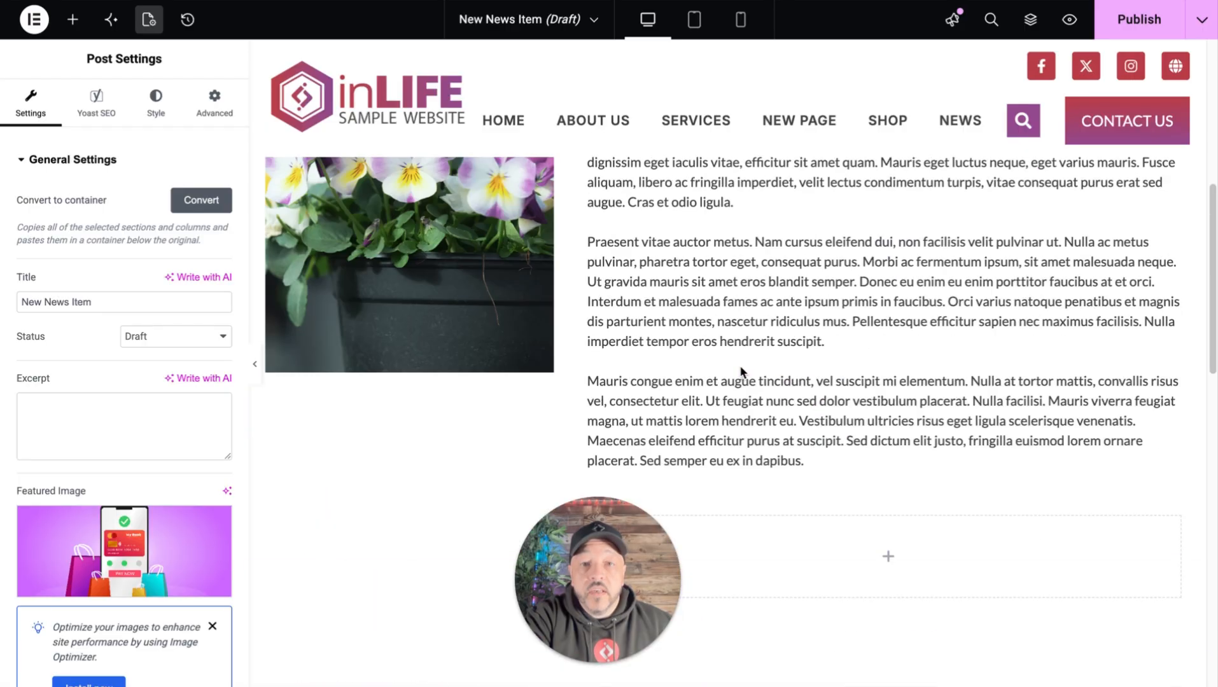
{"action": "scroll", "coordinate": [736, 372], "scroll_direction": "down", "scroll_amount": 4}
{"action": "scroll", "coordinate": [644, 386], "scroll_direction": "up", "scroll_amount": 4}
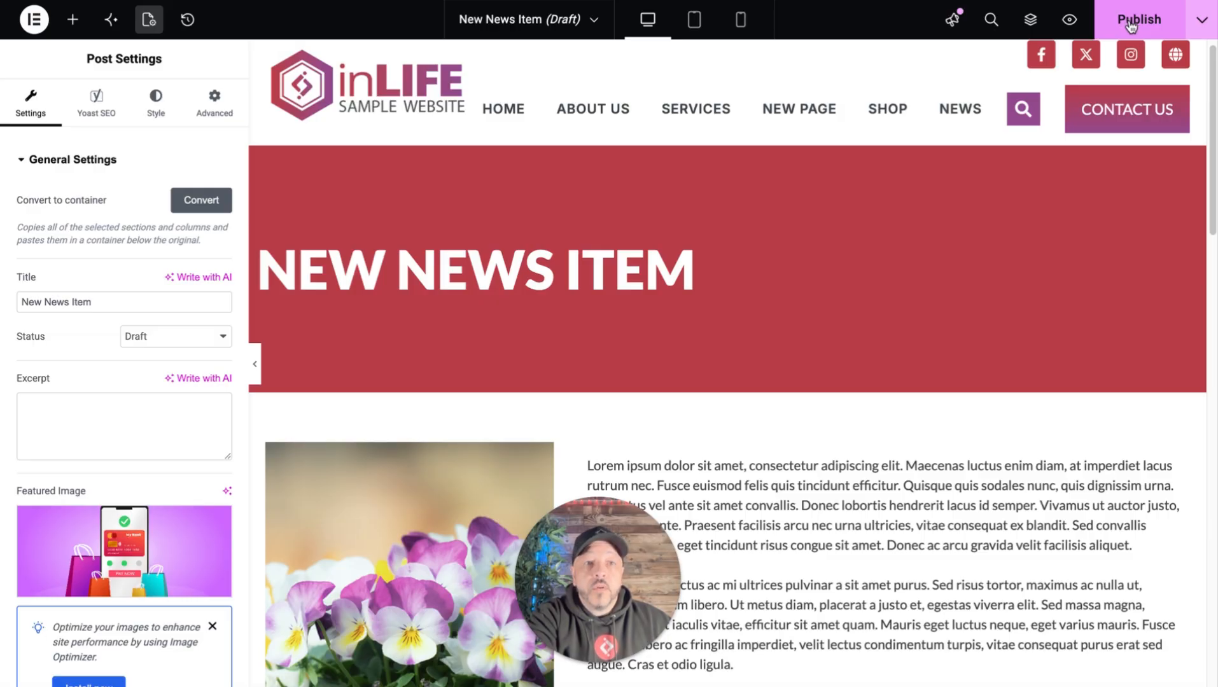
{"action": "left_click", "coordinate": [1131, 24]}
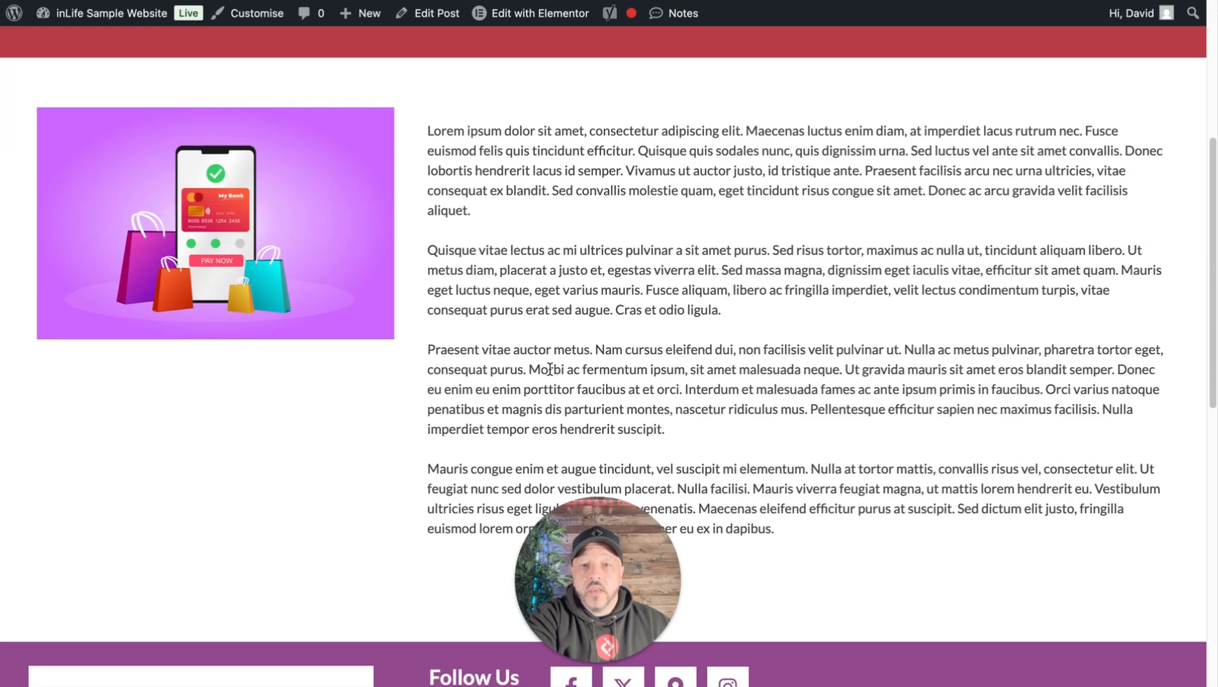
- View the published New News Item post on the live site and check its title, image and body text
{"action": "scroll", "coordinate": [555, 365], "scroll_direction": "down", "scroll_amount": 5}
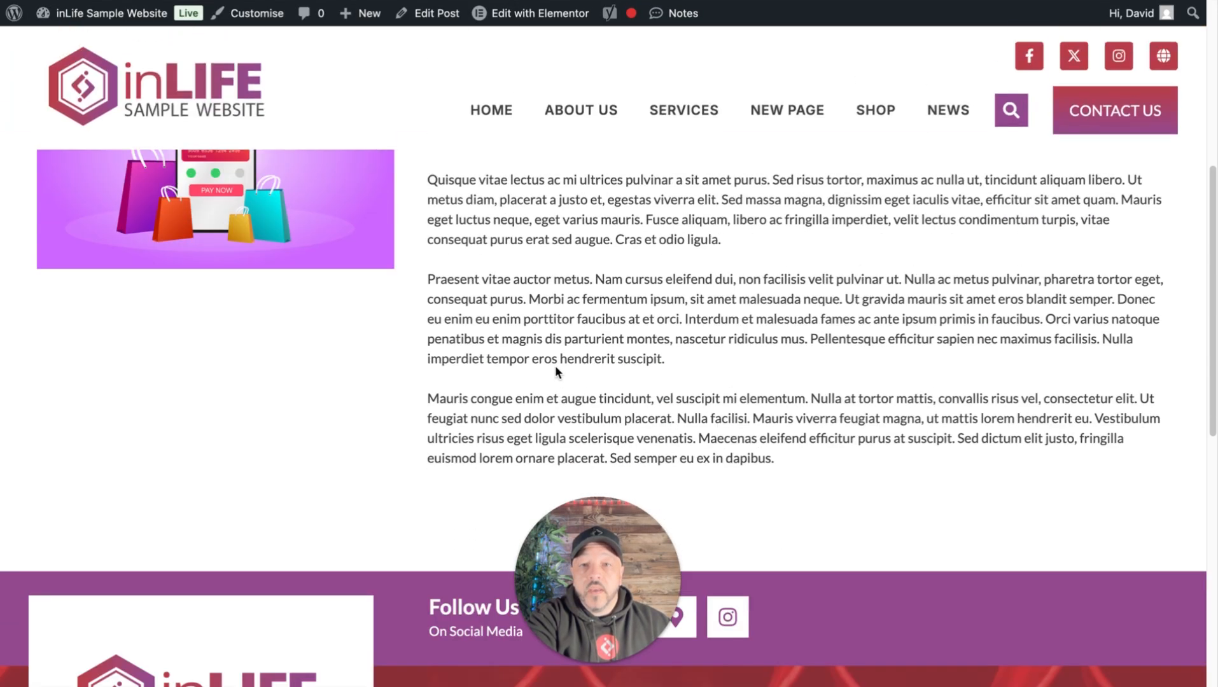
{"action": "scroll", "coordinate": [565, 361], "scroll_direction": "up", "scroll_amount": 15}
{"action": "scroll", "coordinate": [571, 361], "scroll_direction": "up", "scroll_amount": 2}
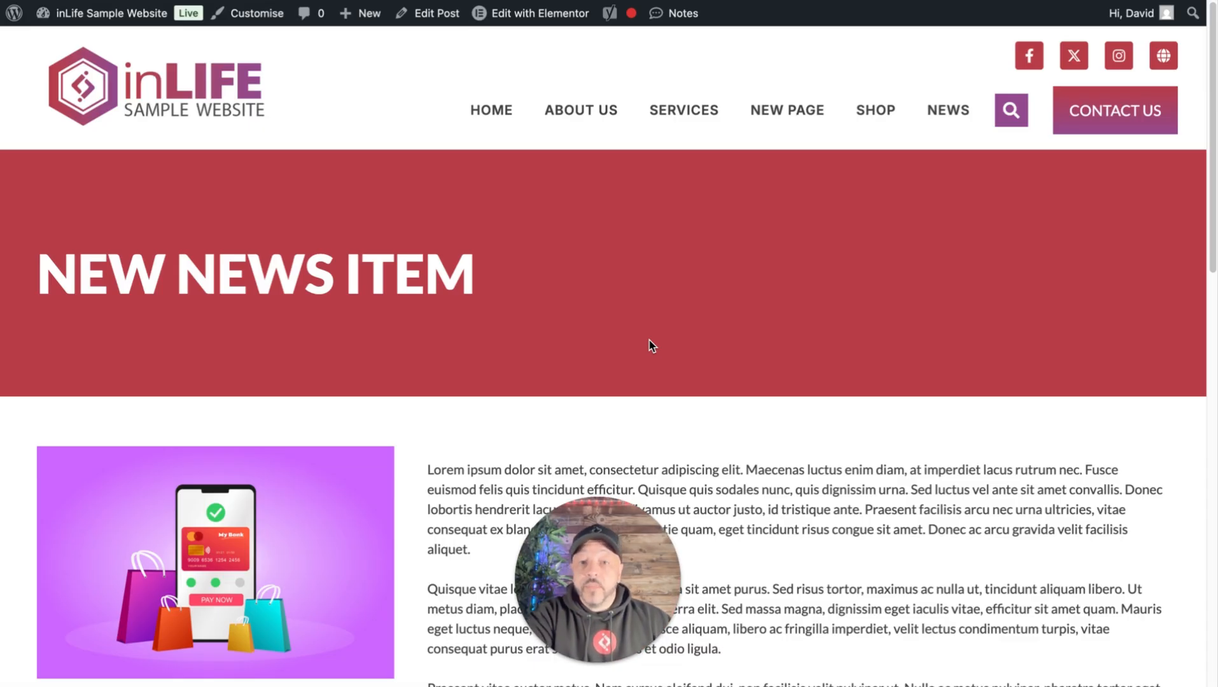
{"action": "scroll", "coordinate": [687, 336], "scroll_direction": "down", "scroll_amount": 1}
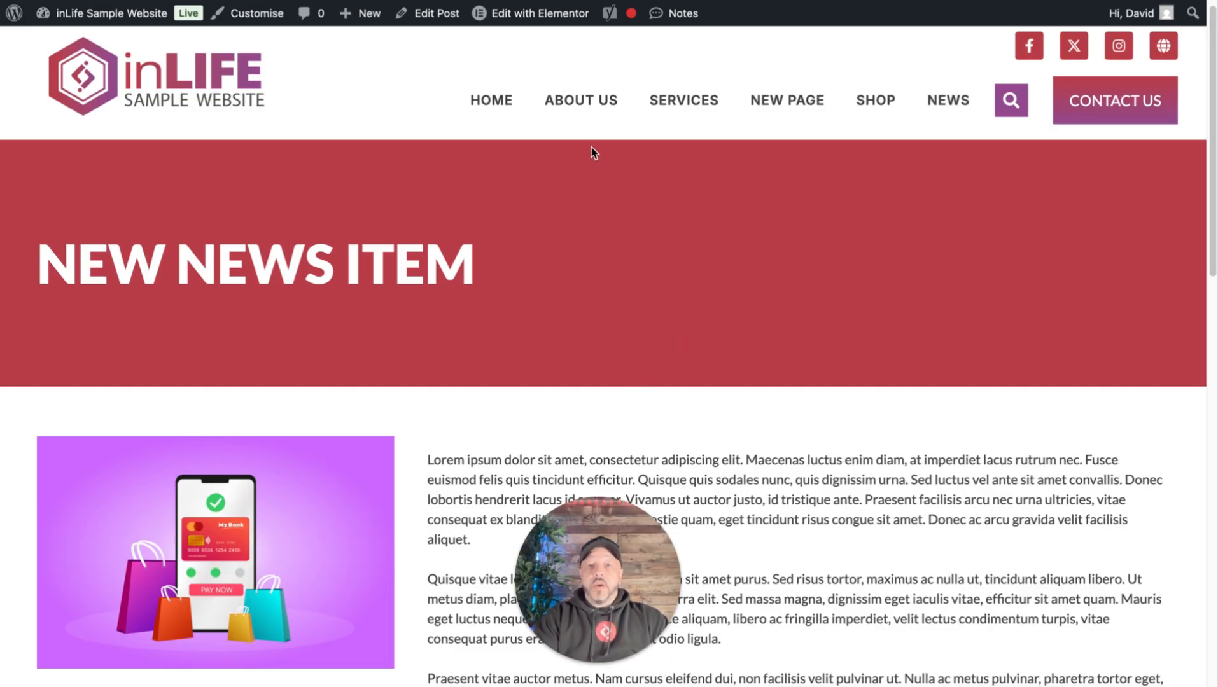
{"action": "mouse_move", "coordinate": [525, 23]}
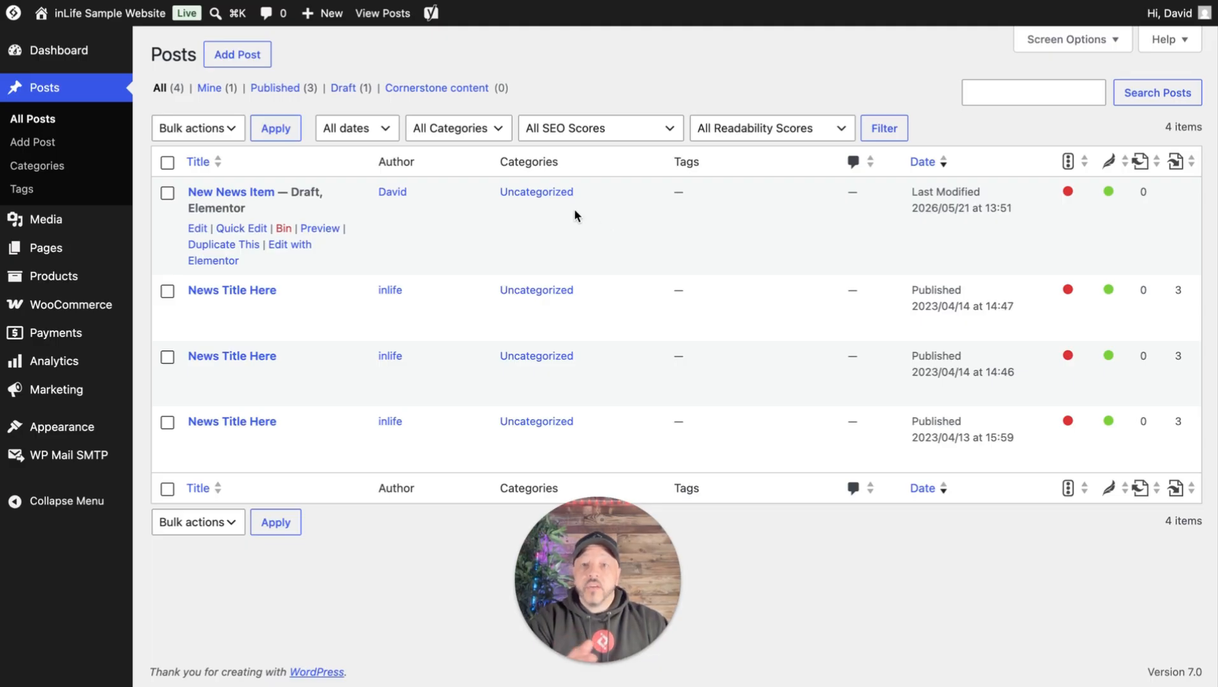
- Open the New News Item post in the WordPress editor and change its publish month to 12-Dec
{"action": "left_click", "coordinate": [198, 230]}
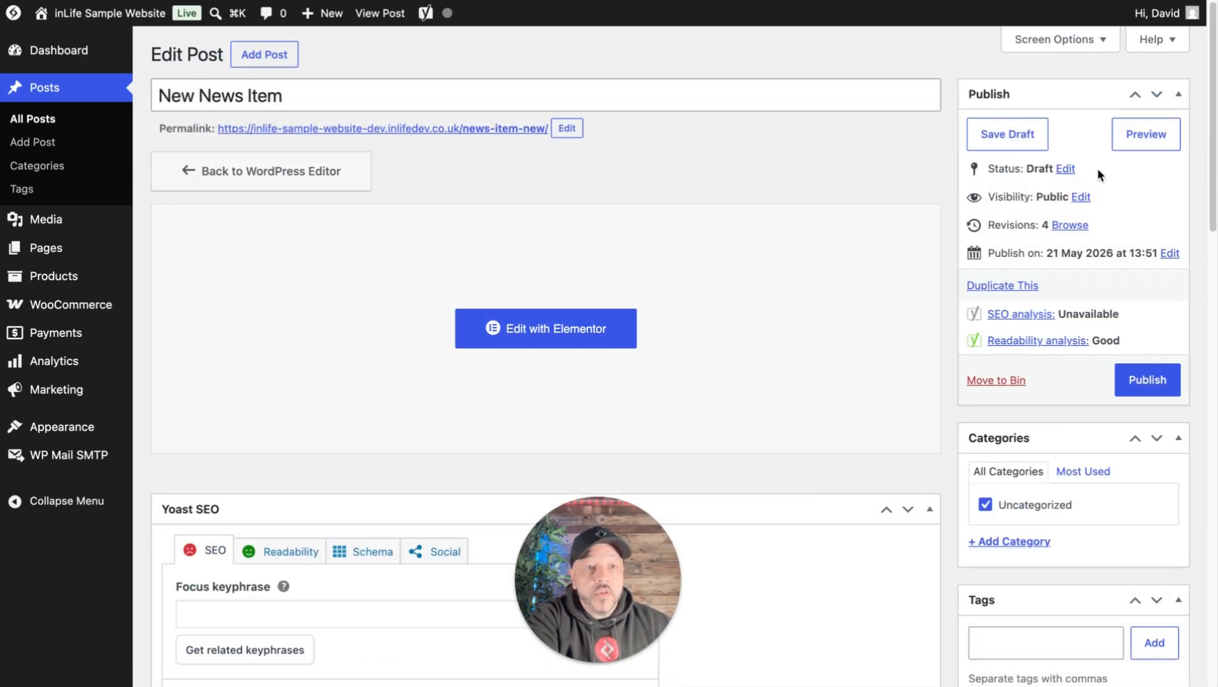
{"action": "left_click", "coordinate": [1168, 254]}
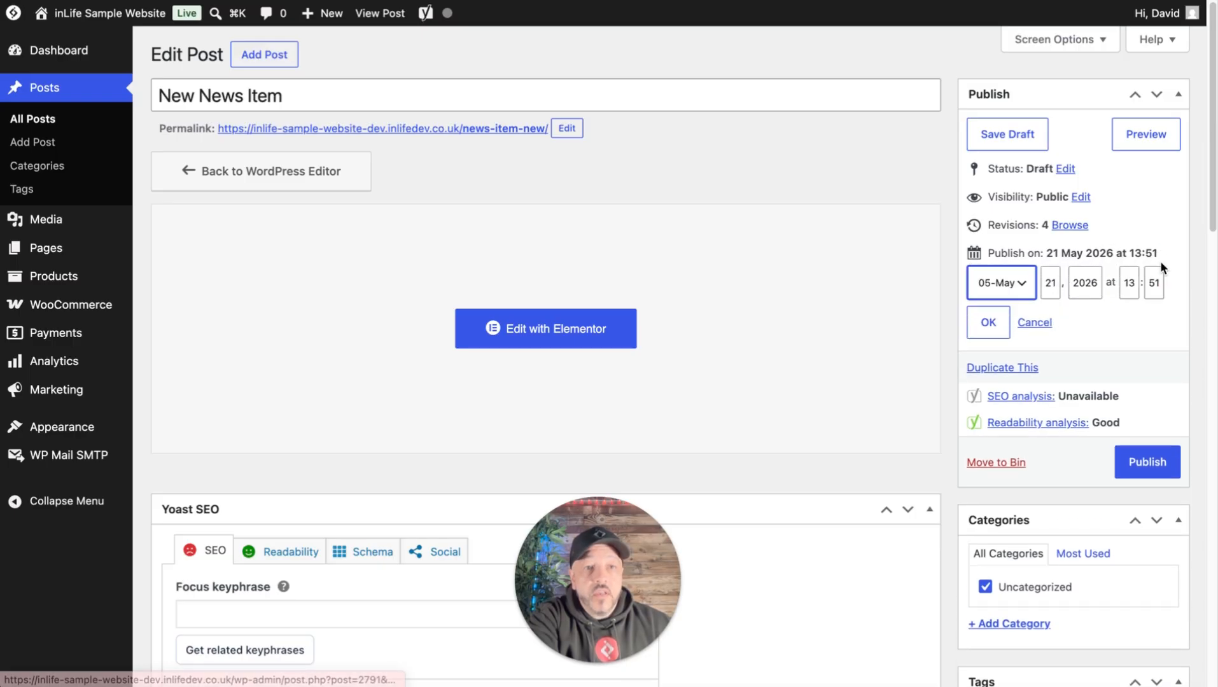
{"action": "left_click", "coordinate": [1025, 286]}
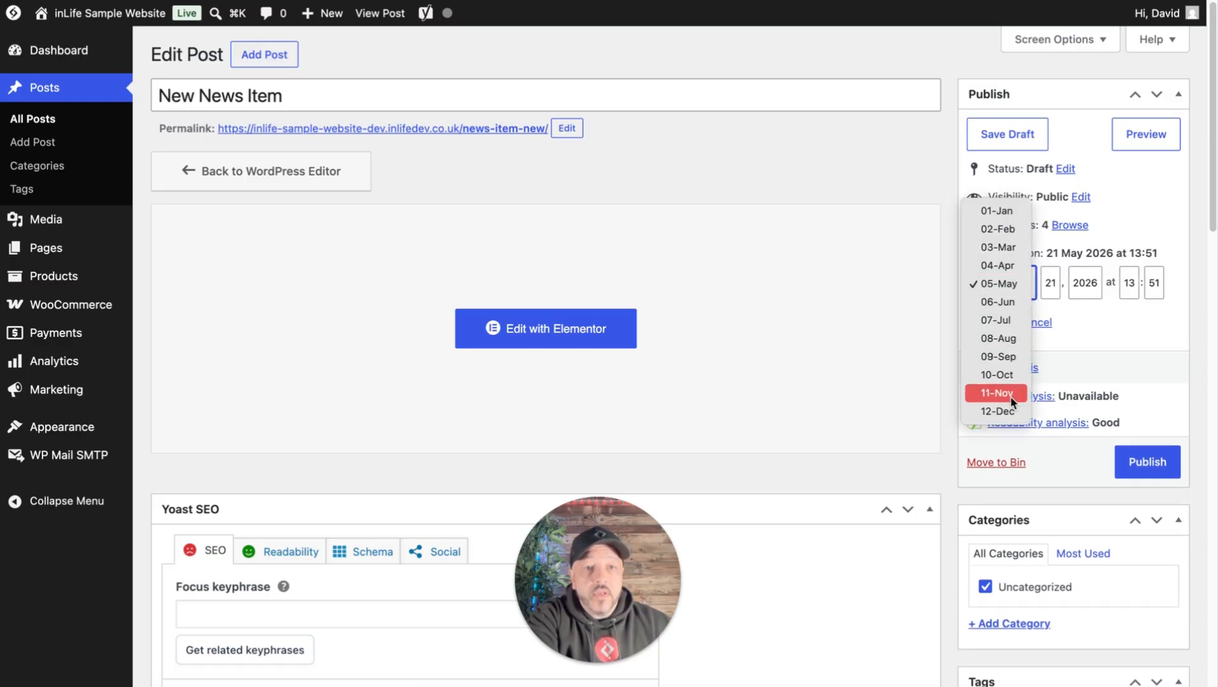
{"action": "left_click", "coordinate": [1009, 412]}
{"action": "left_click", "coordinate": [1051, 282]}
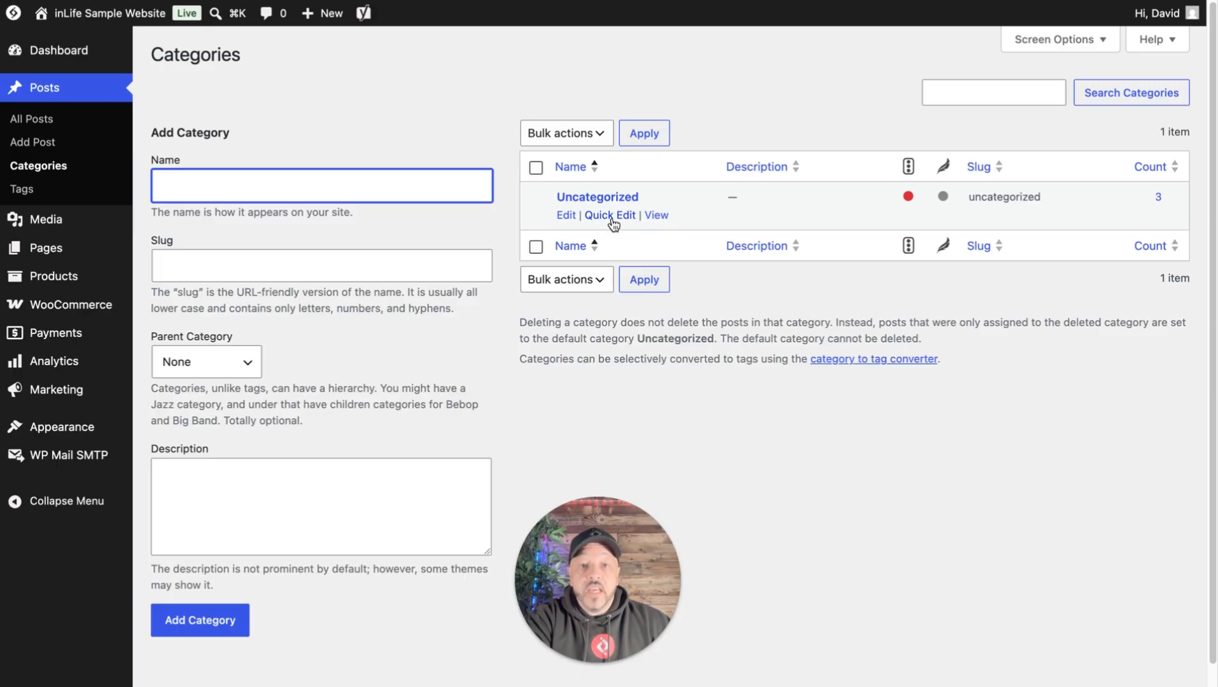
- Rename the Uncategorized post category to News, set its slug to news, and update it
{"action": "left_click", "coordinate": [566, 215]}
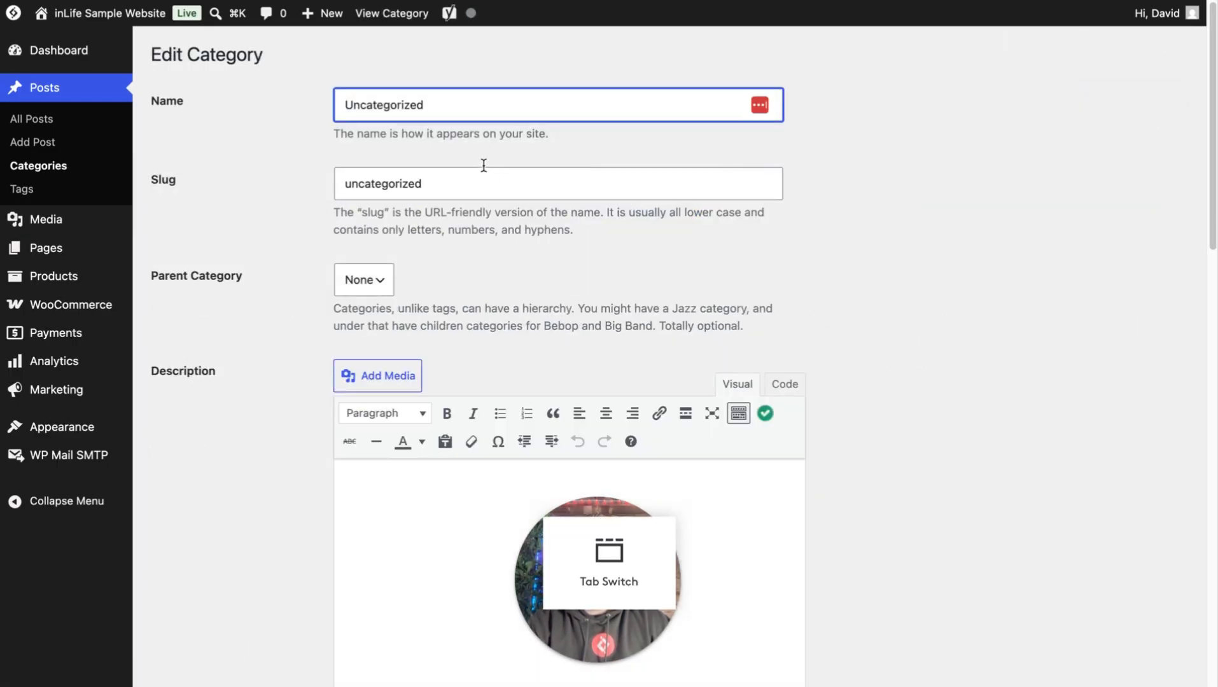
{"action": "double_click", "coordinate": [467, 112]}
{"action": "type", "text": "News"}
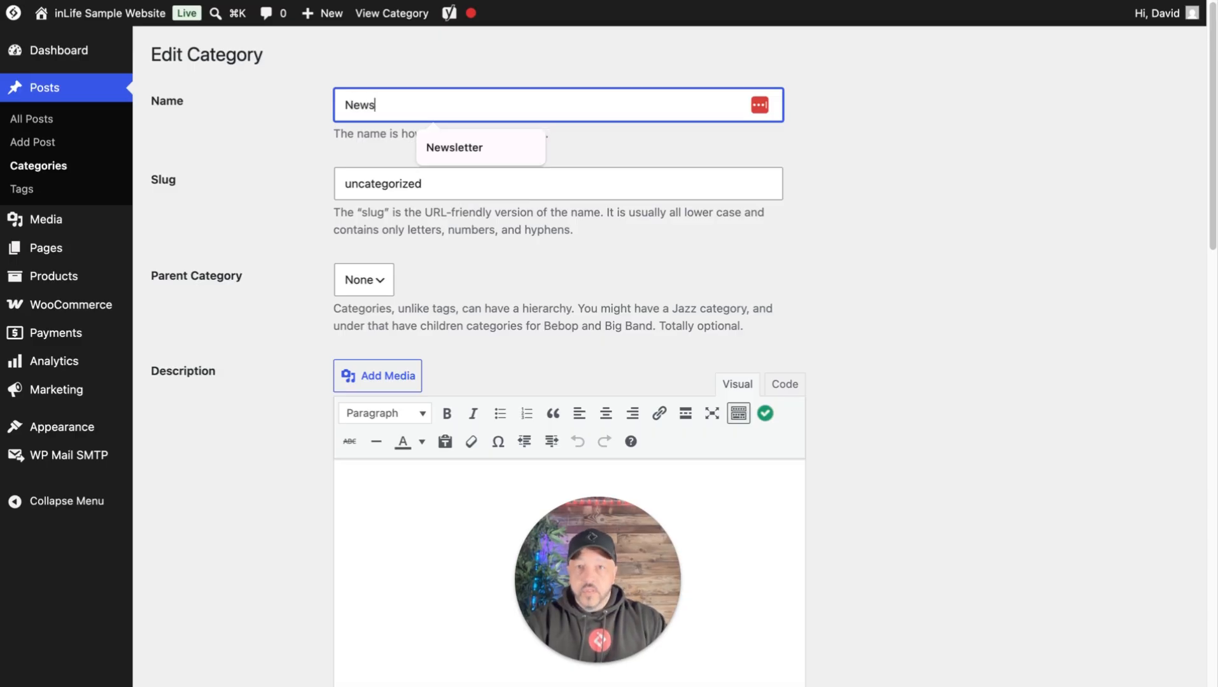
{"action": "left_click", "coordinate": [434, 184]}
{"action": "left_click_drag", "start_coordinate": [435, 184], "coordinate": [315, 185]}
{"action": "type", "text": "ne"}
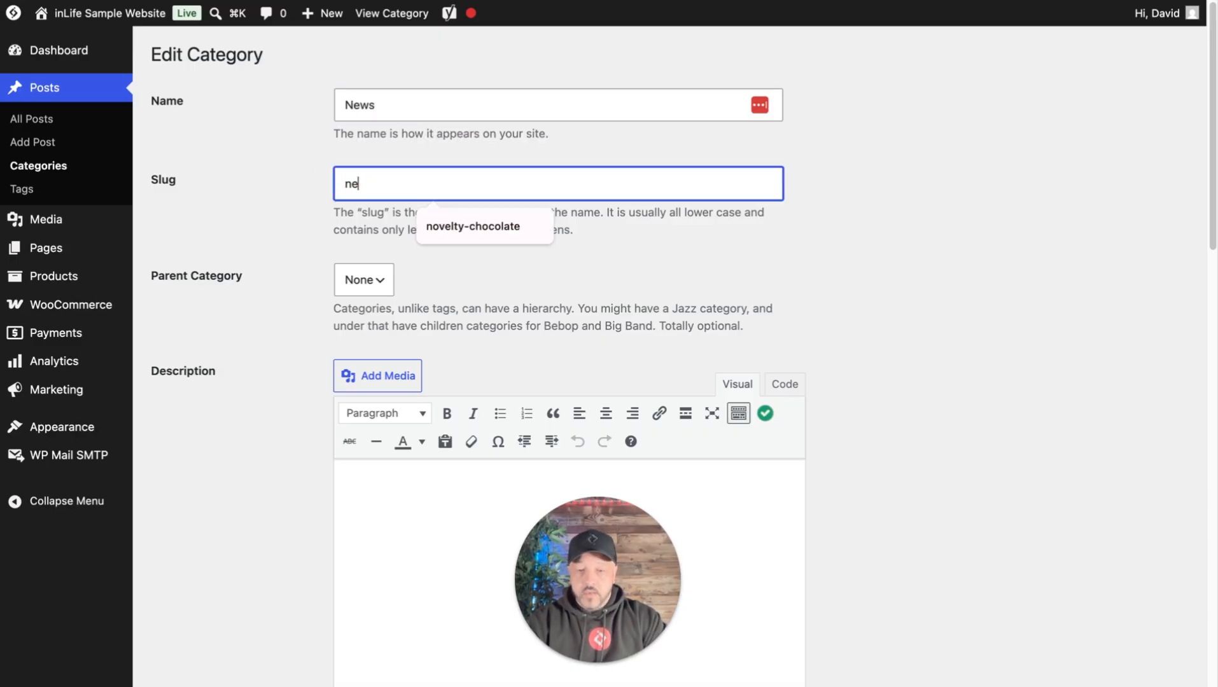
{"action": "type", "text": "ws"}
{"action": "scroll", "coordinate": [482, 372], "scroll_direction": "down", "scroll_amount": 15}
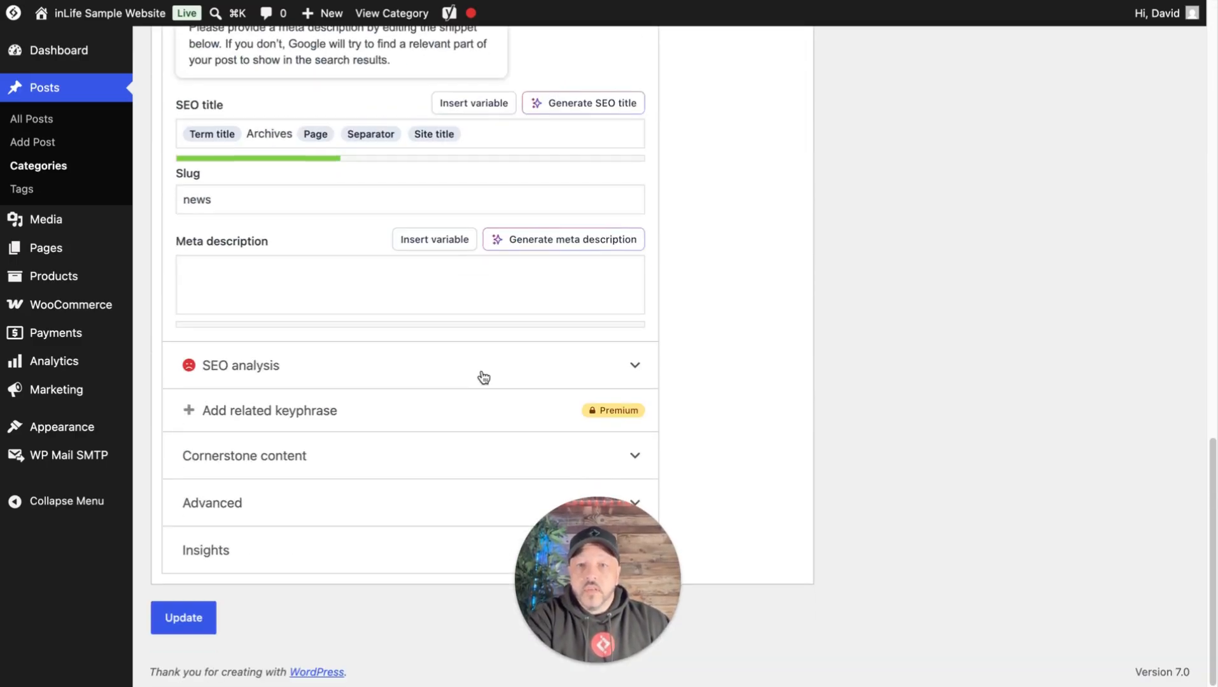
{"action": "left_click", "coordinate": [198, 615]}
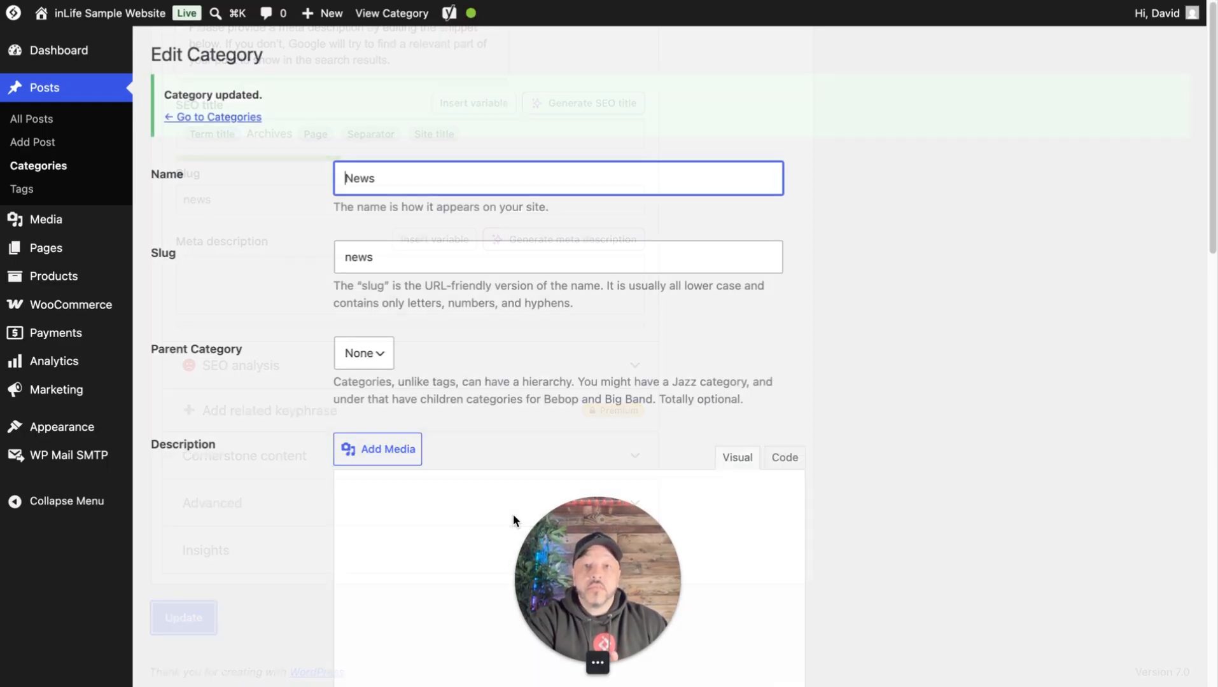
- Add a new post category named PR with the slug pr and no parent category
{"action": "left_click", "coordinate": [237, 119]}
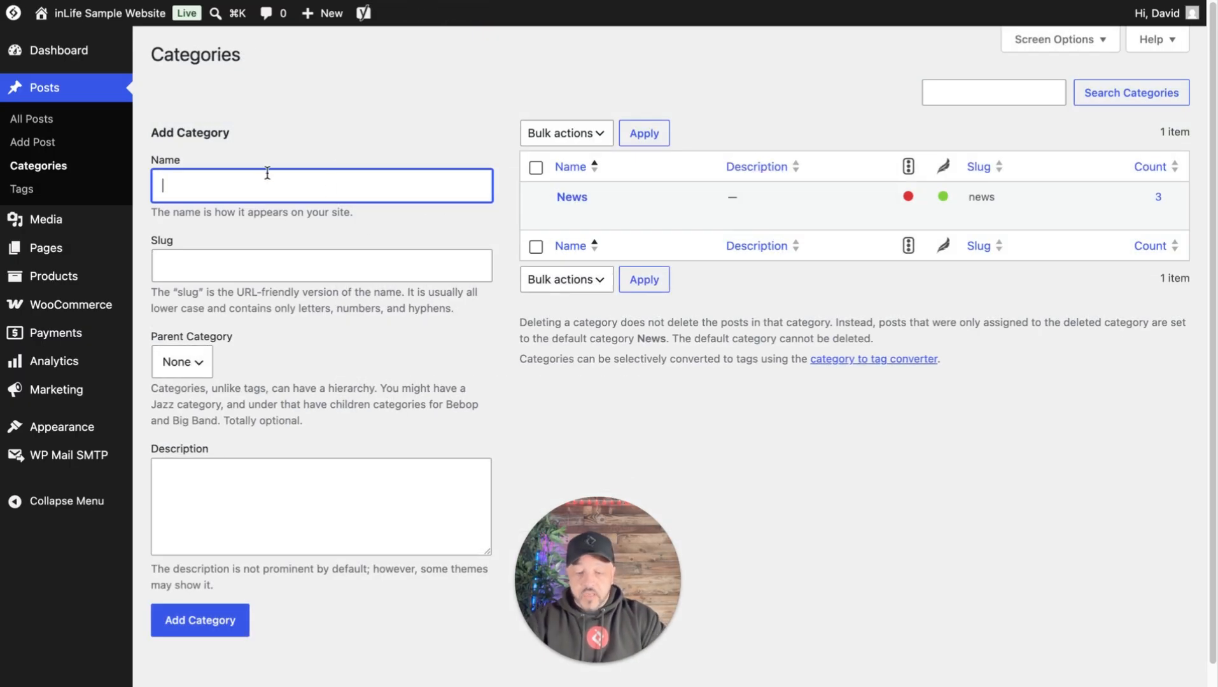
{"action": "type", "text": "PR"}
{"action": "key", "text": "Tab"}
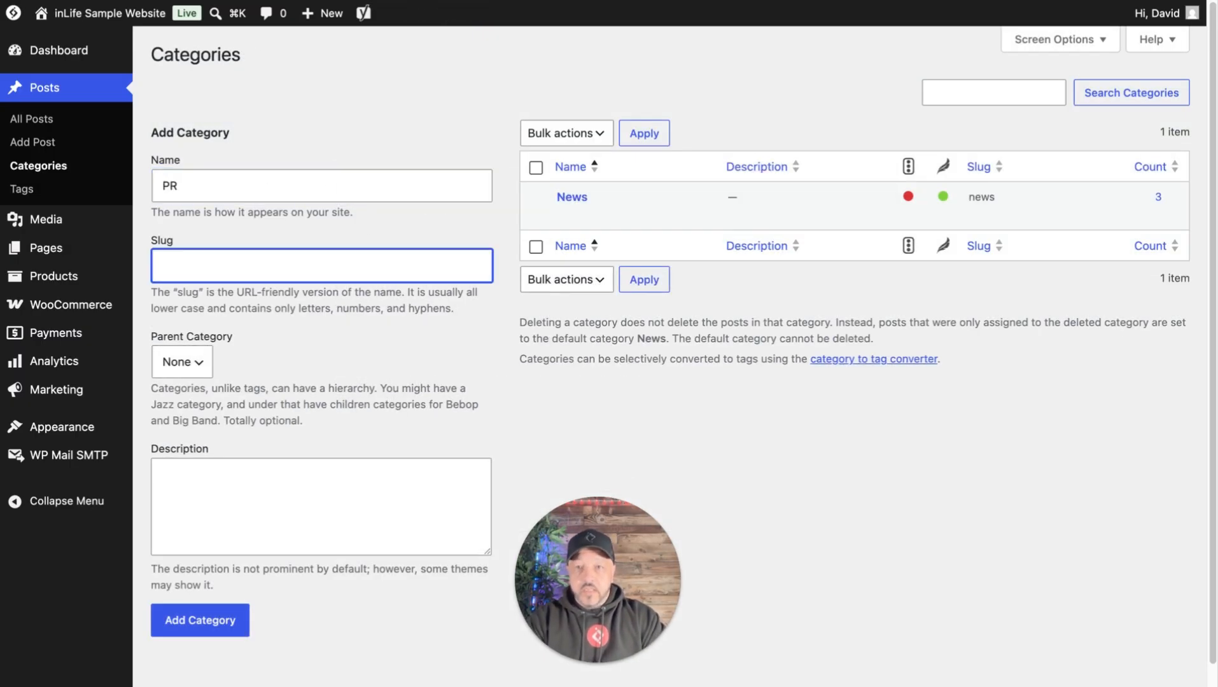
{"action": "type", "text": "pr"}
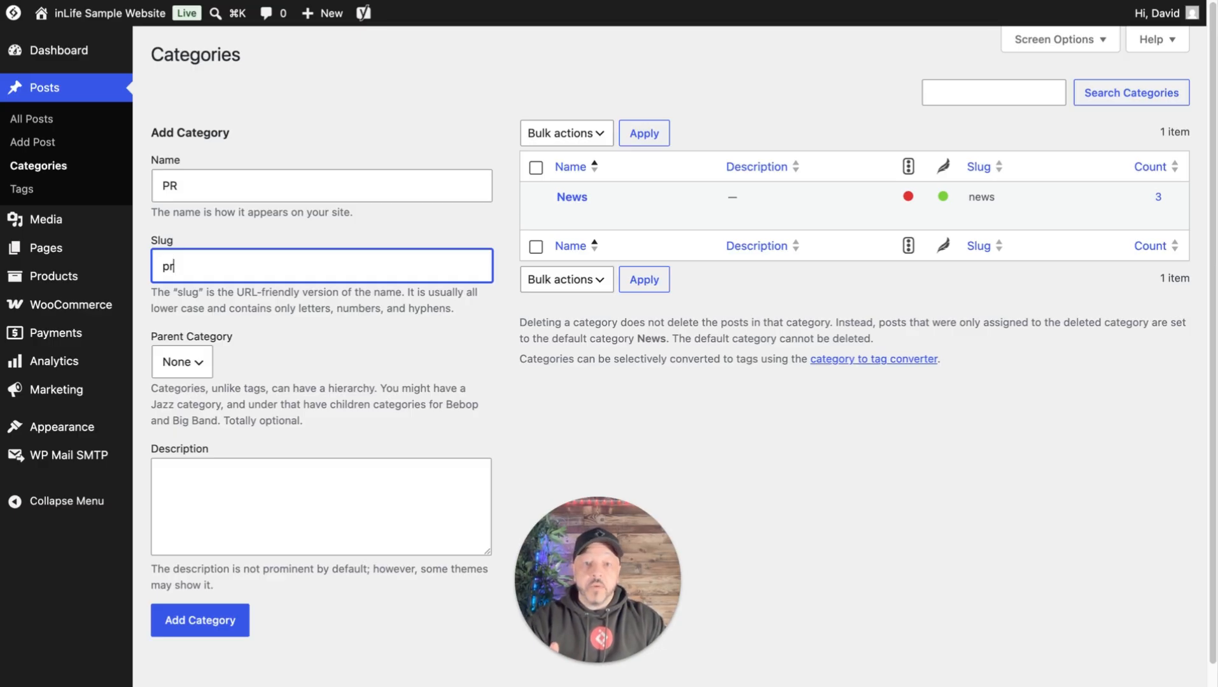
{"action": "left_click", "coordinate": [201, 366]}
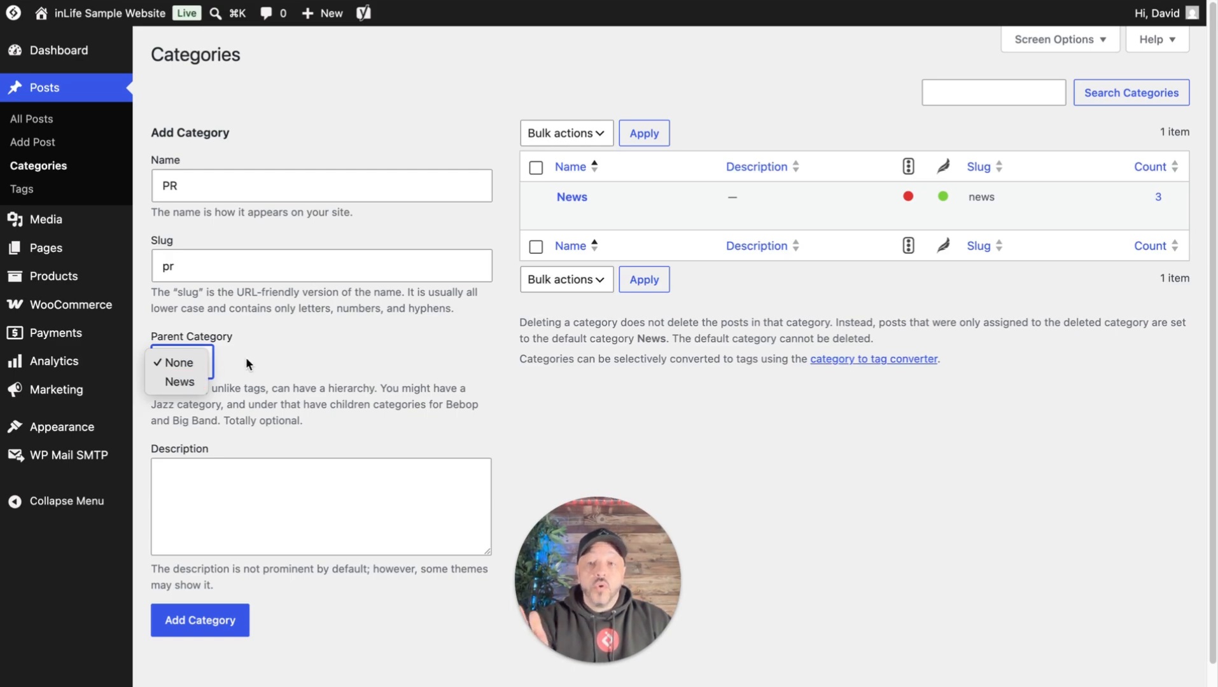
{"action": "left_click", "coordinate": [203, 362]}
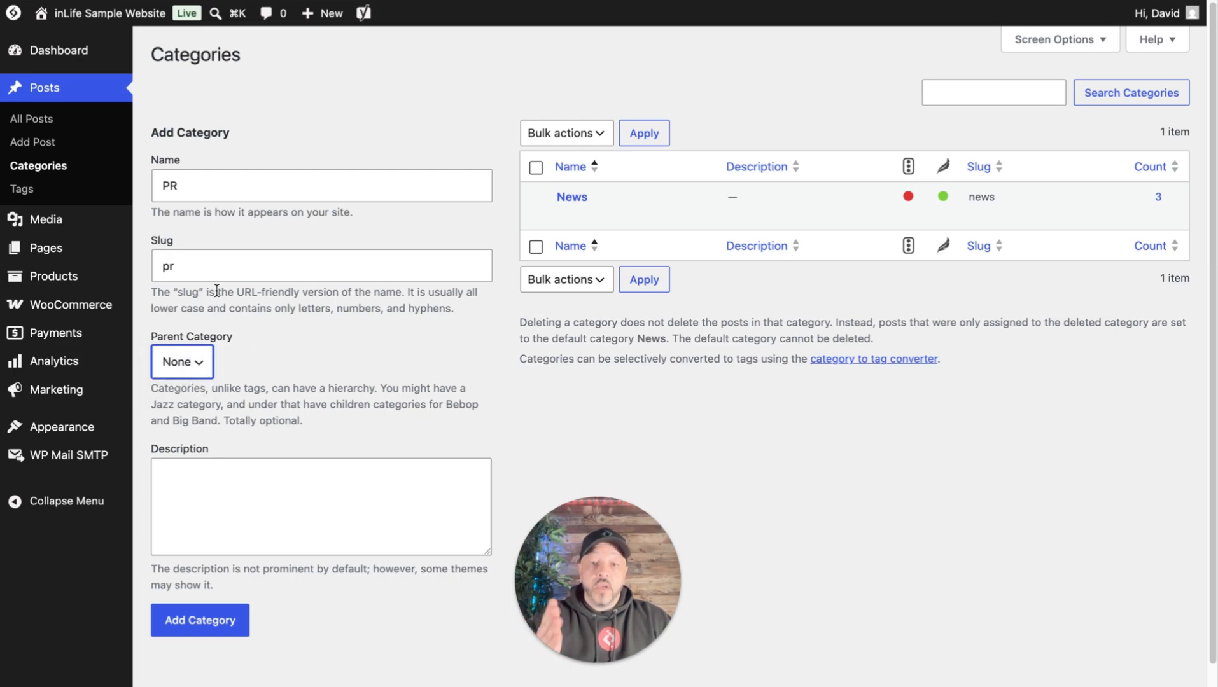
{"action": "left_click", "coordinate": [207, 619]}
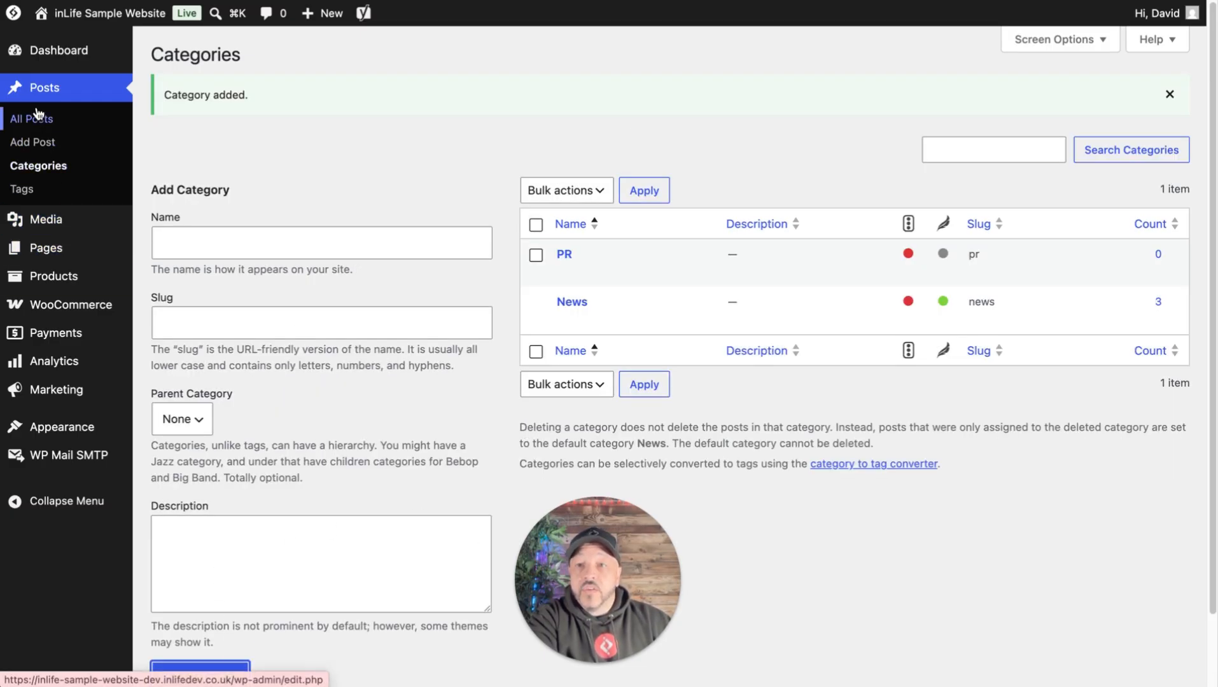
- Open the New News Item post for editing and change its category from News to PR
{"action": "mouse_move", "coordinate": [576, 258]}
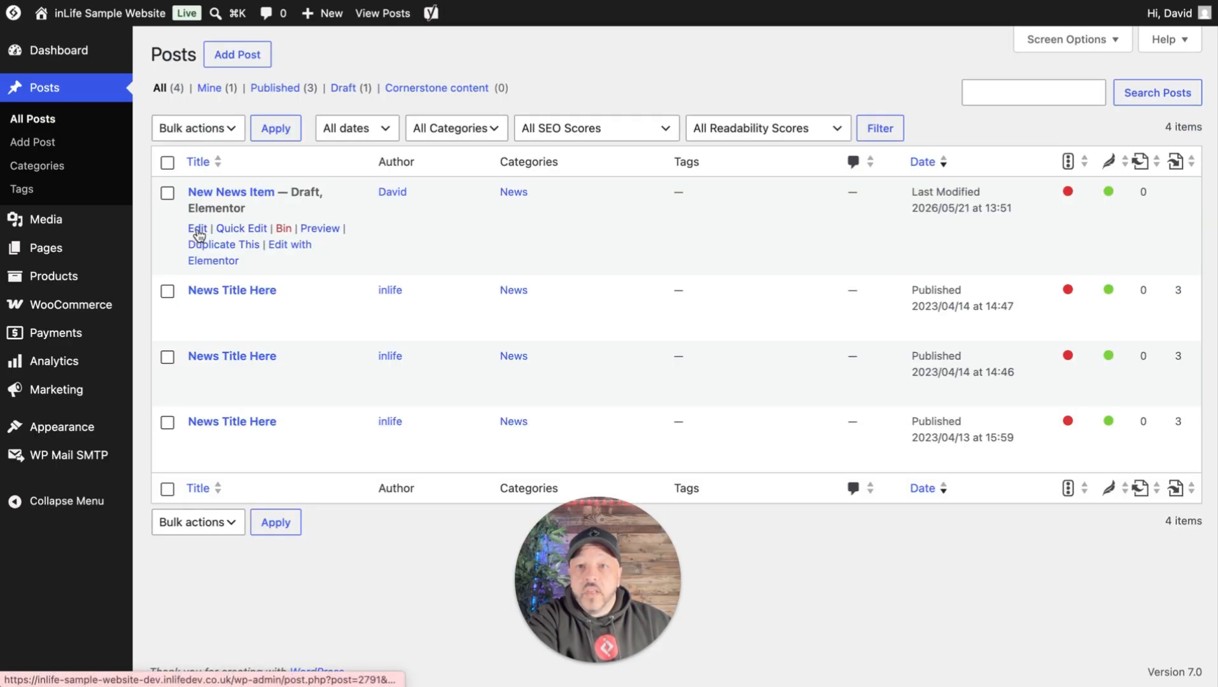
{"action": "left_click", "coordinate": [197, 229]}
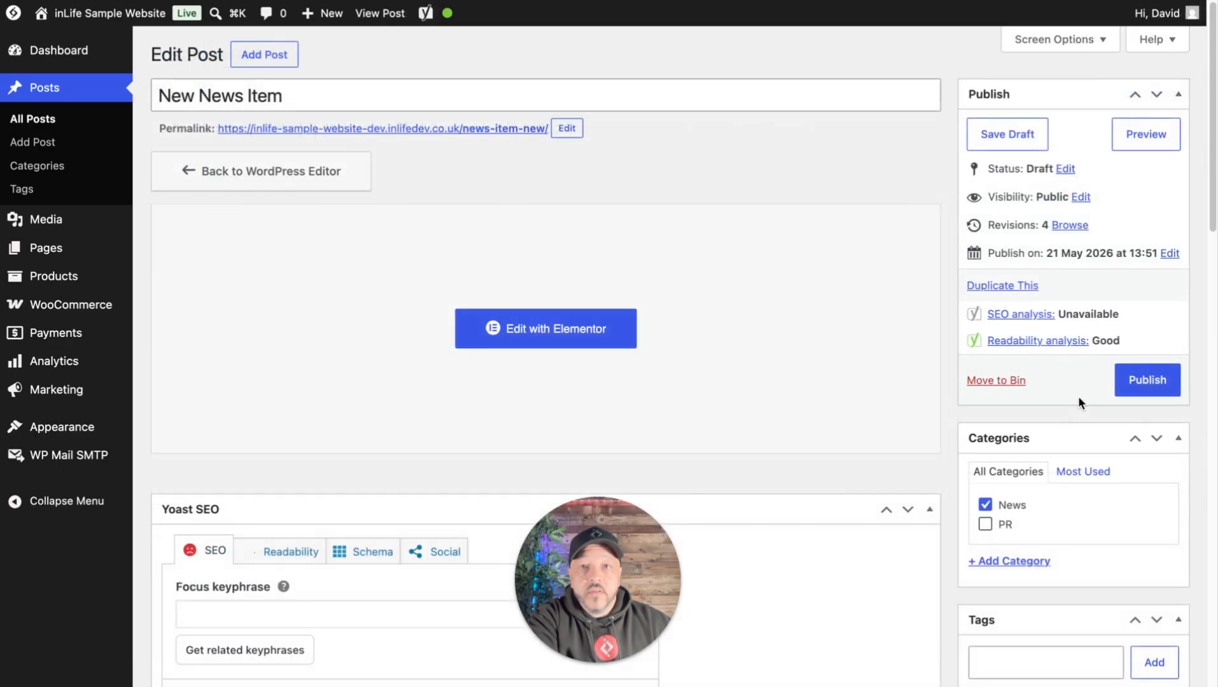
{"action": "scroll", "coordinate": [1085, 400], "scroll_direction": "down", "scroll_amount": 3}
{"action": "scroll", "coordinate": [1053, 361], "scroll_direction": "down", "scroll_amount": 2}
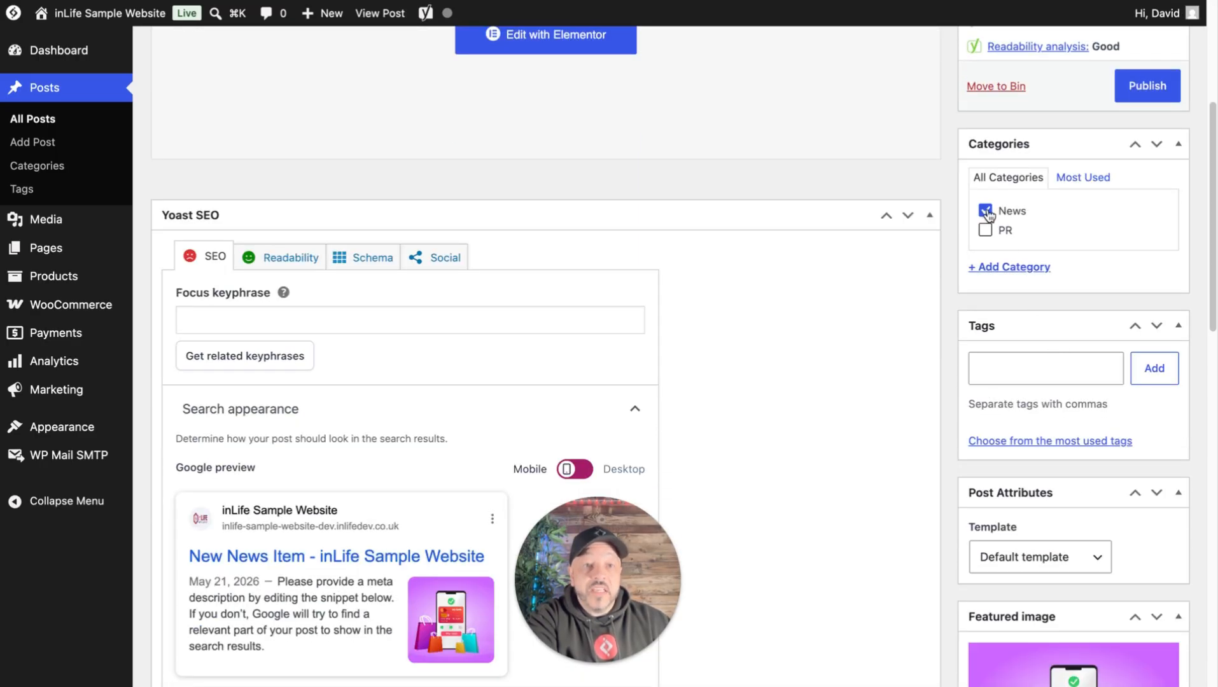
{"action": "left_click", "coordinate": [986, 211]}
{"action": "left_click", "coordinate": [986, 231]}
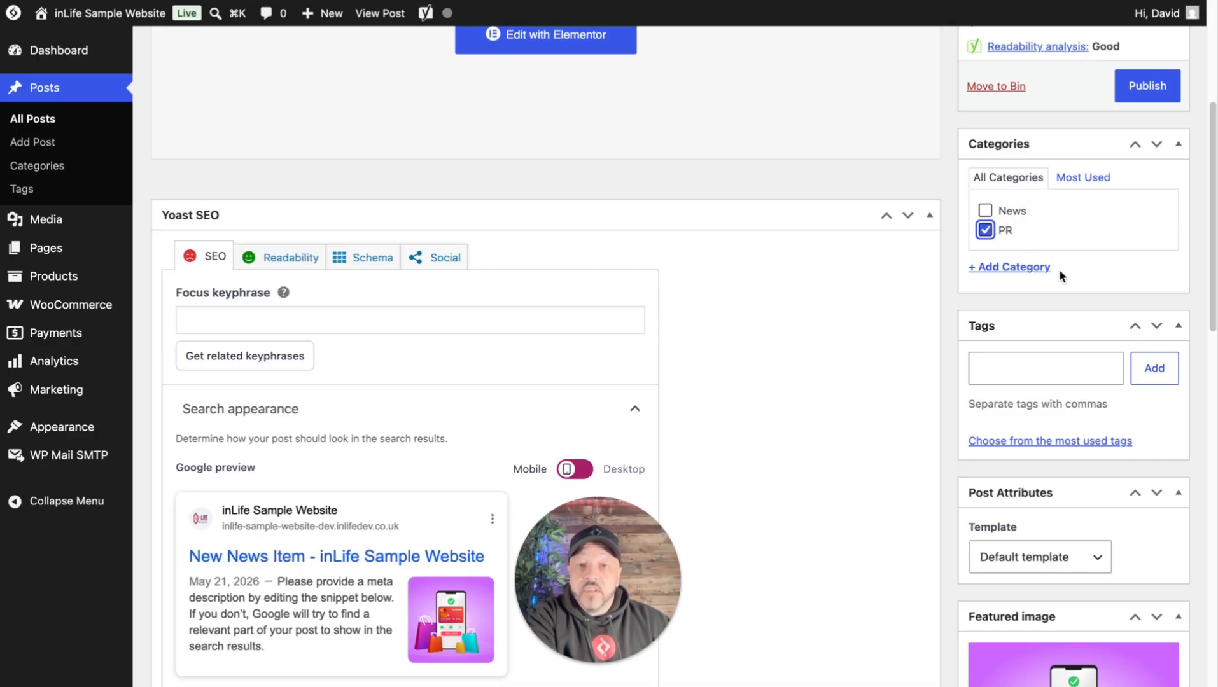
{"action": "scroll", "coordinate": [1058, 269], "scroll_direction": "up", "scroll_amount": 5}
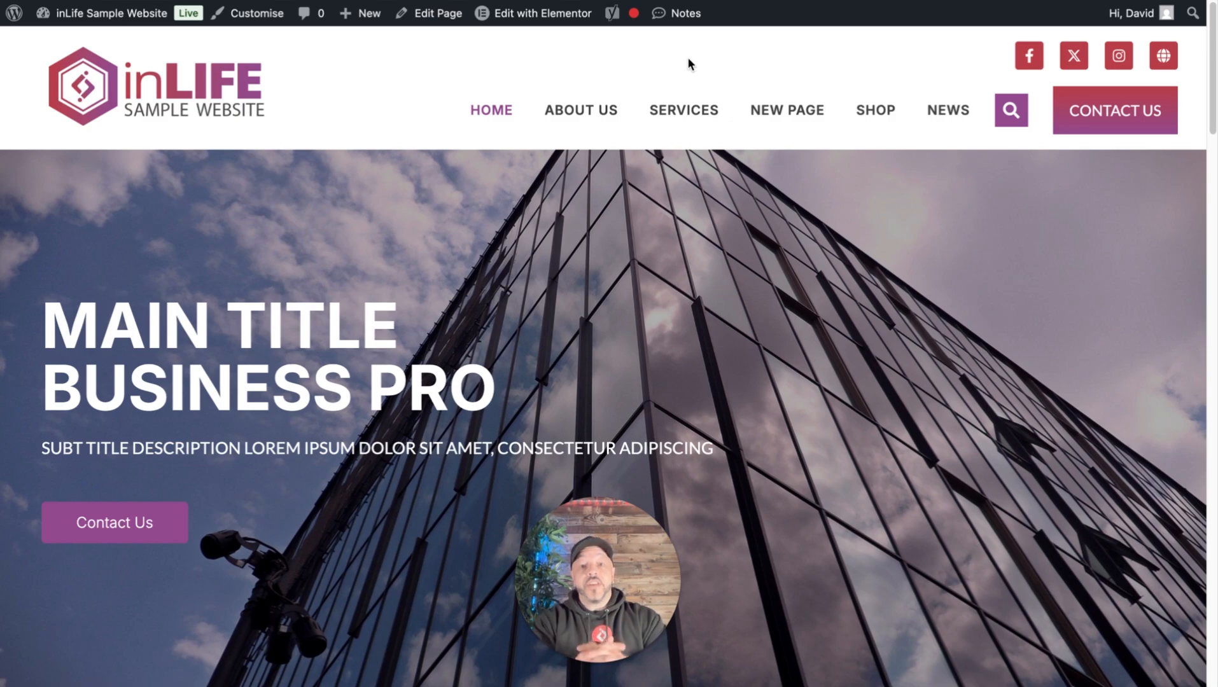